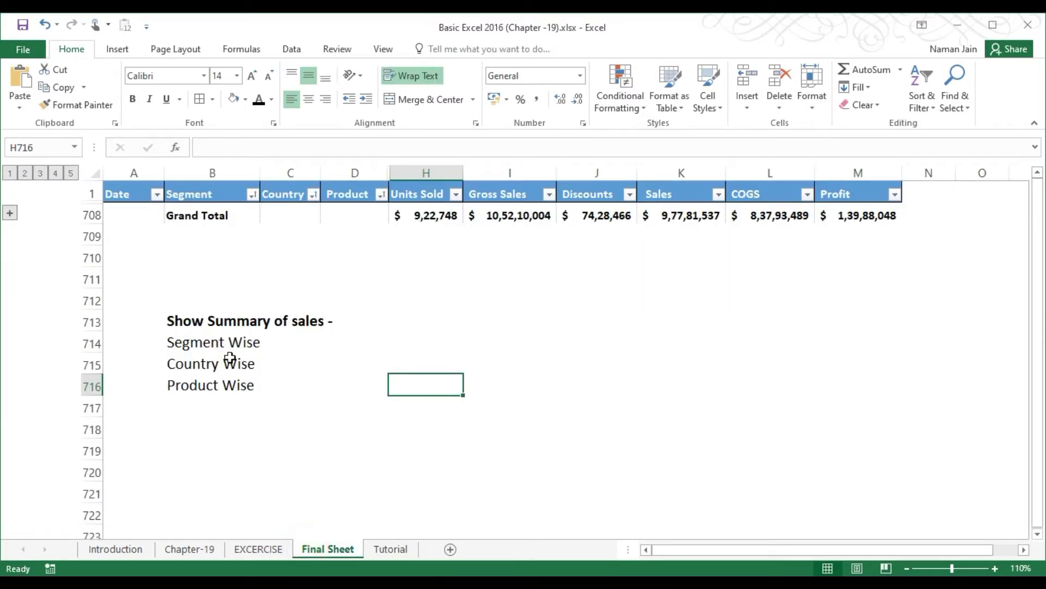
# Open the EXCERCISE sheet and review the sales table's columns from Date through Profit
pyautogui.click(239, 550)
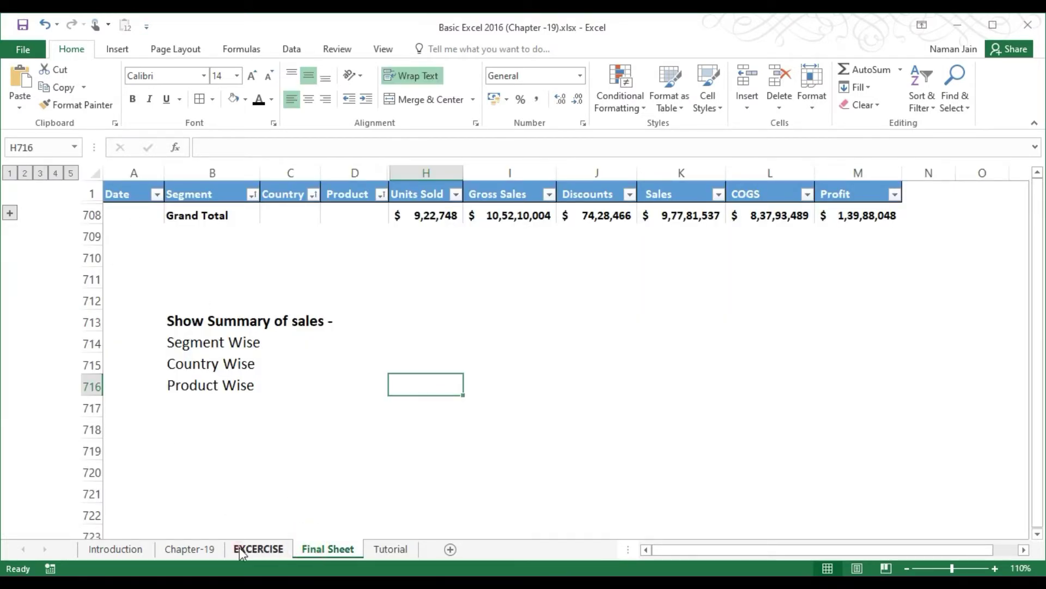
pyautogui.moveTo(33, 194); pyautogui.dragTo(124, 285)
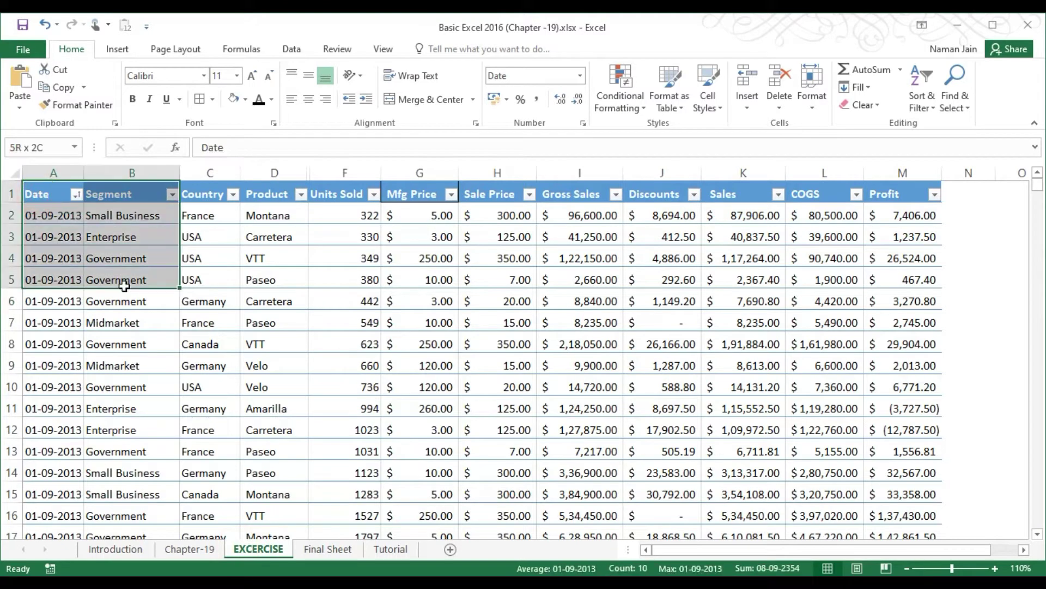
pyautogui.click(51, 218)
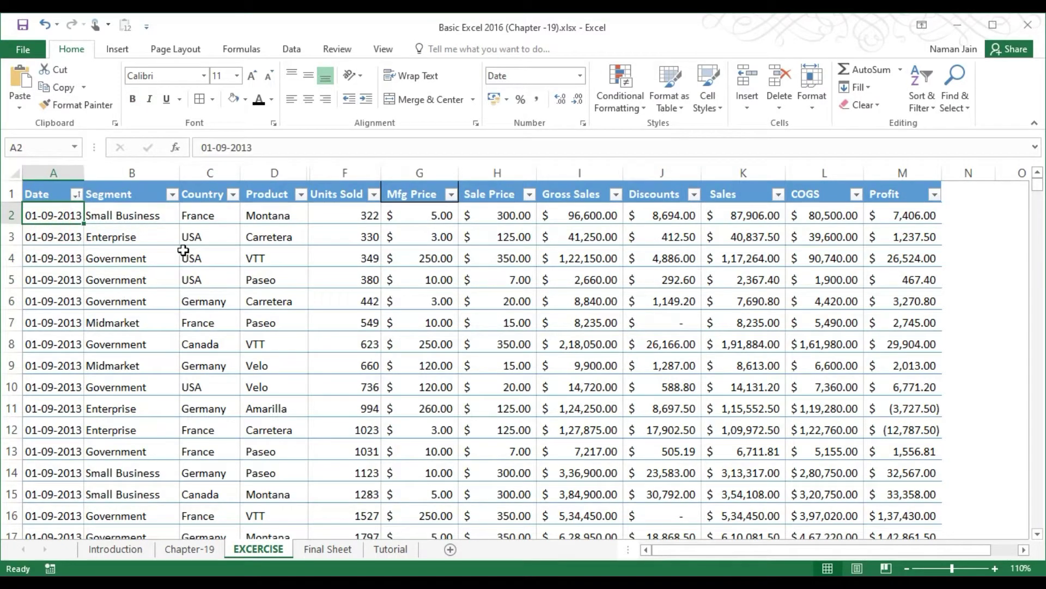
pyautogui.click(99, 194)
pyautogui.click(219, 194)
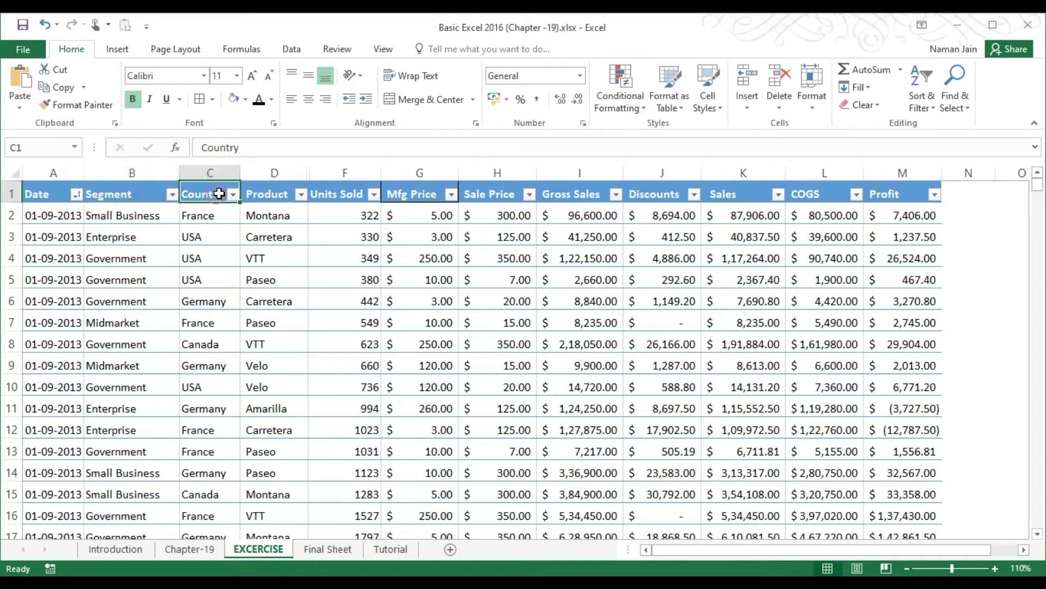
pyautogui.click(264, 195)
pyautogui.click(359, 197)
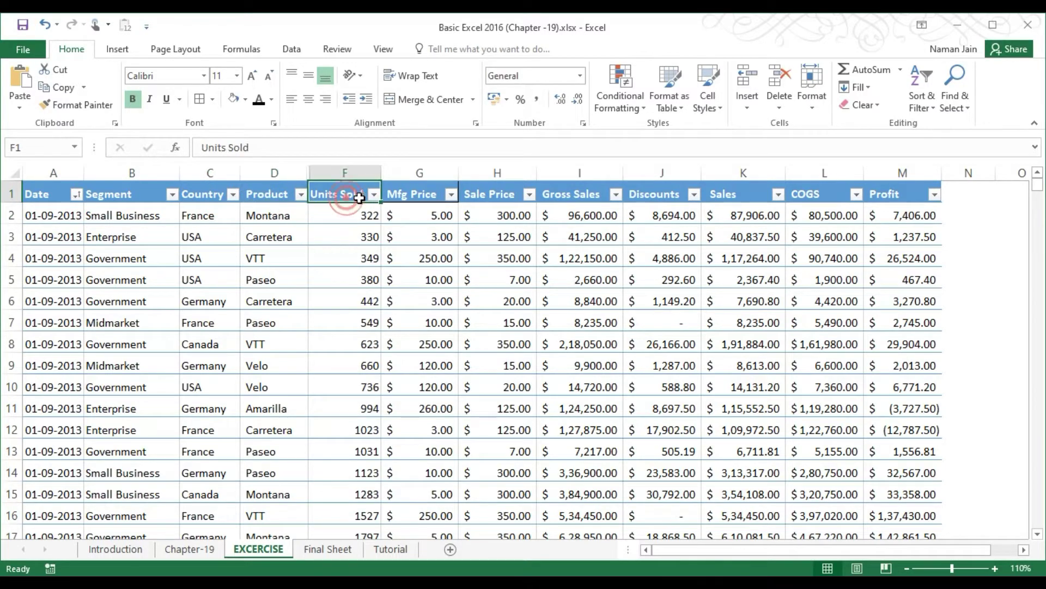
pyautogui.click(413, 194)
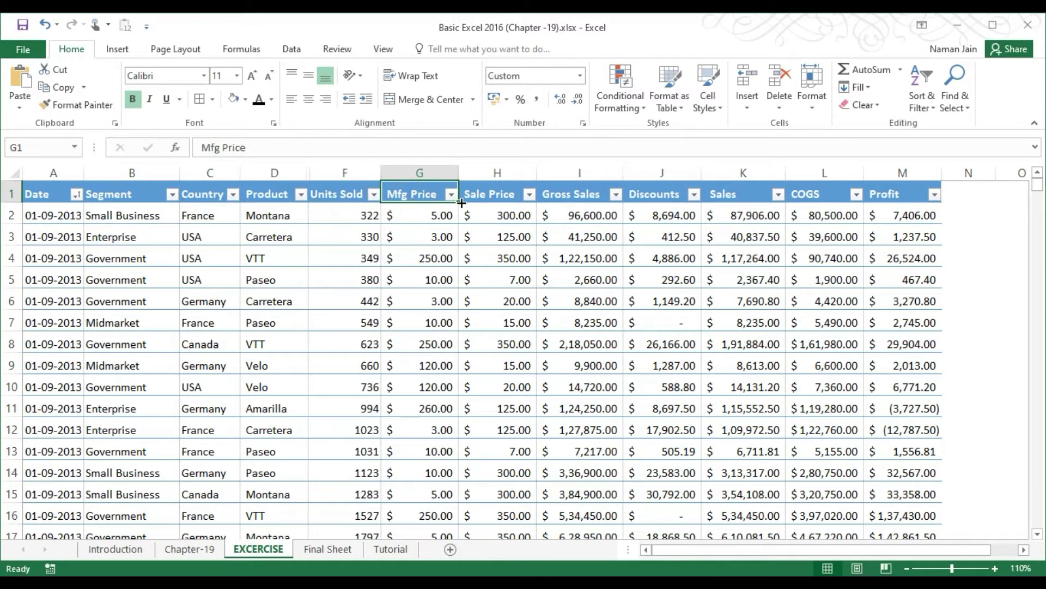
pyautogui.click(511, 205)
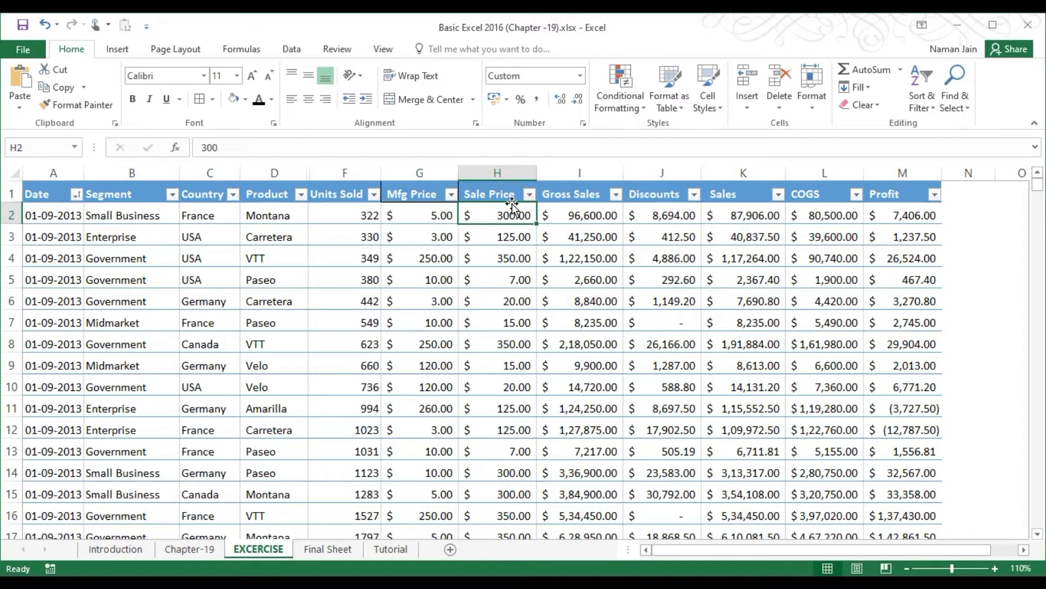
pyautogui.click(582, 213)
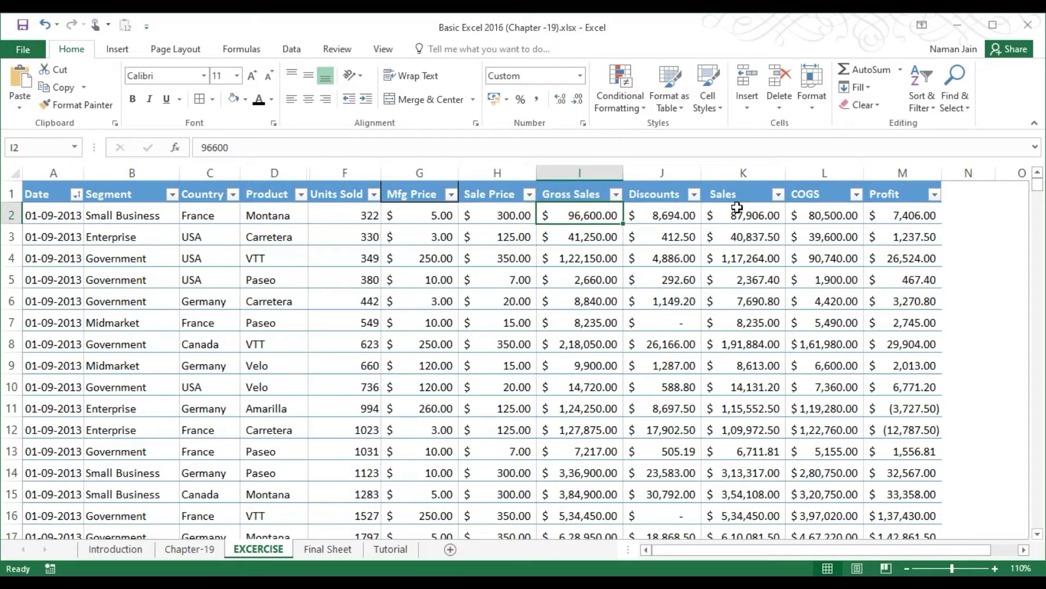
pyautogui.click(821, 213)
pyautogui.click(889, 215)
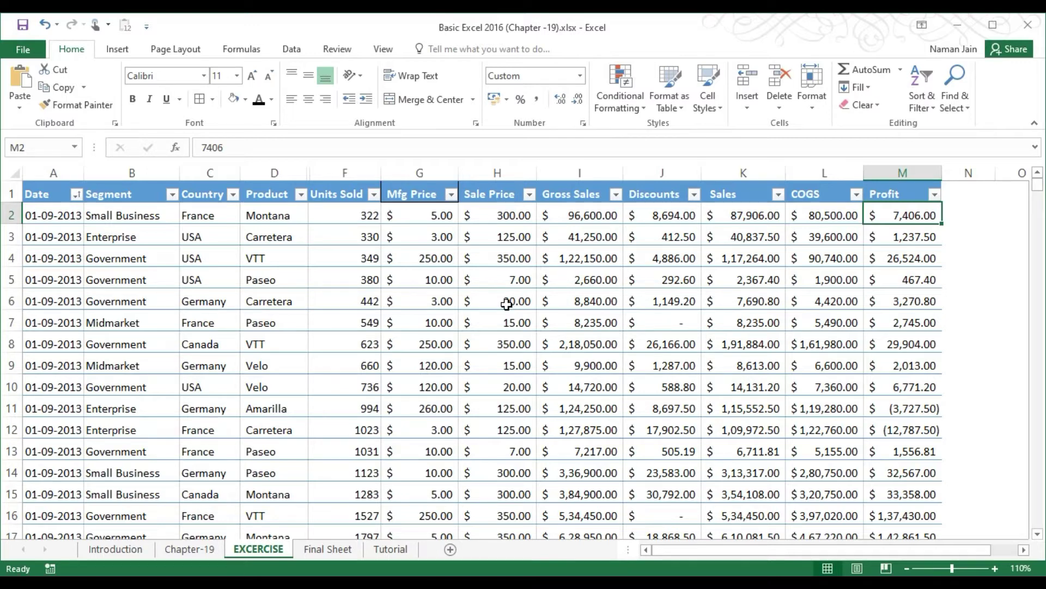
# Switch to the Final Sheet and expand the Grand Total group to show the segment totals
pyautogui.click(330, 549)
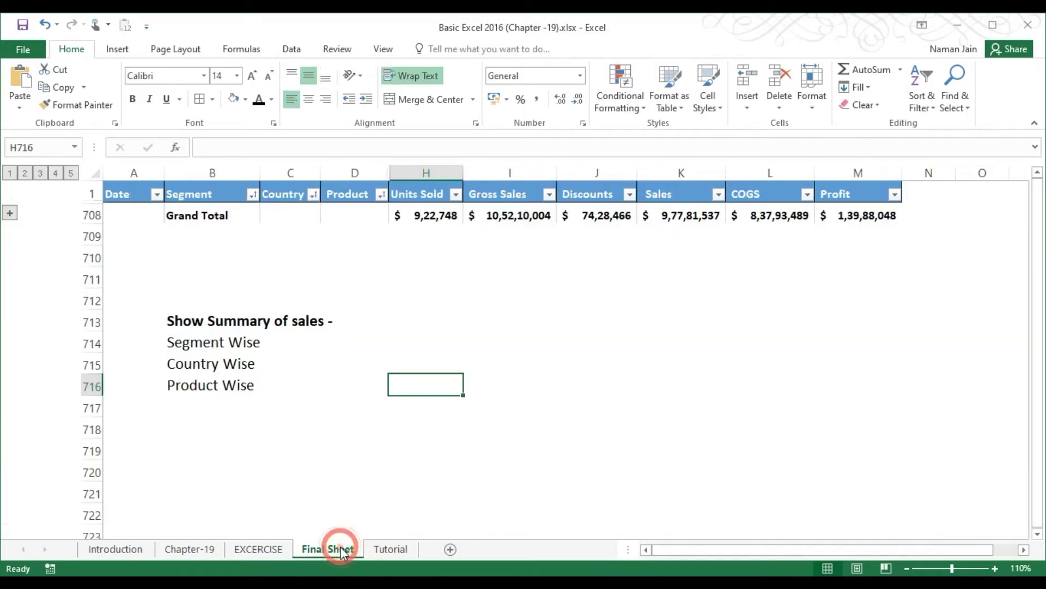
pyautogui.click(189, 218)
pyautogui.press('Up')
pyautogui.press('Down')
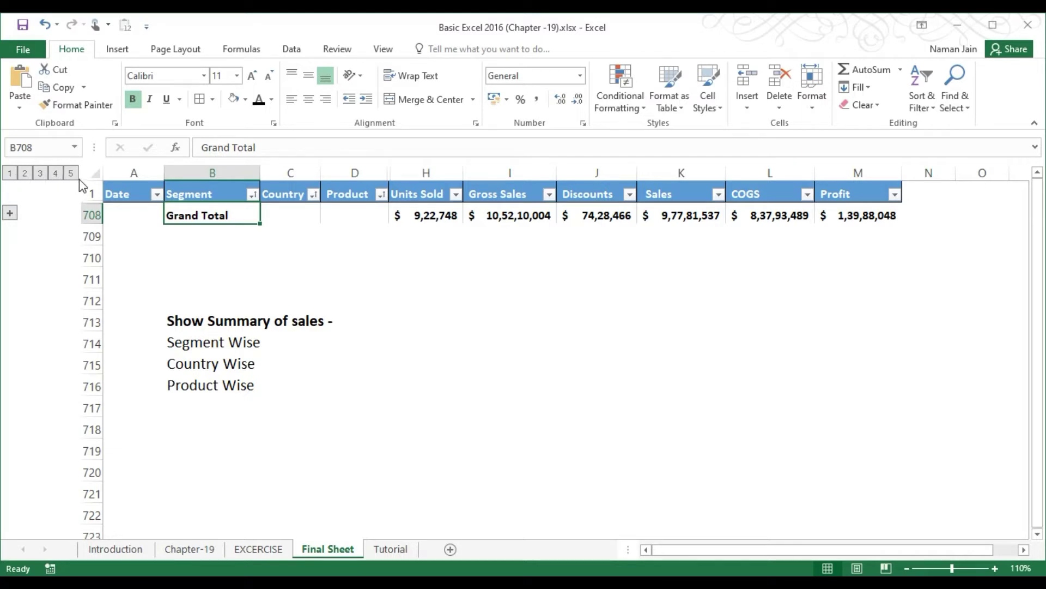
pyautogui.click(9, 213)
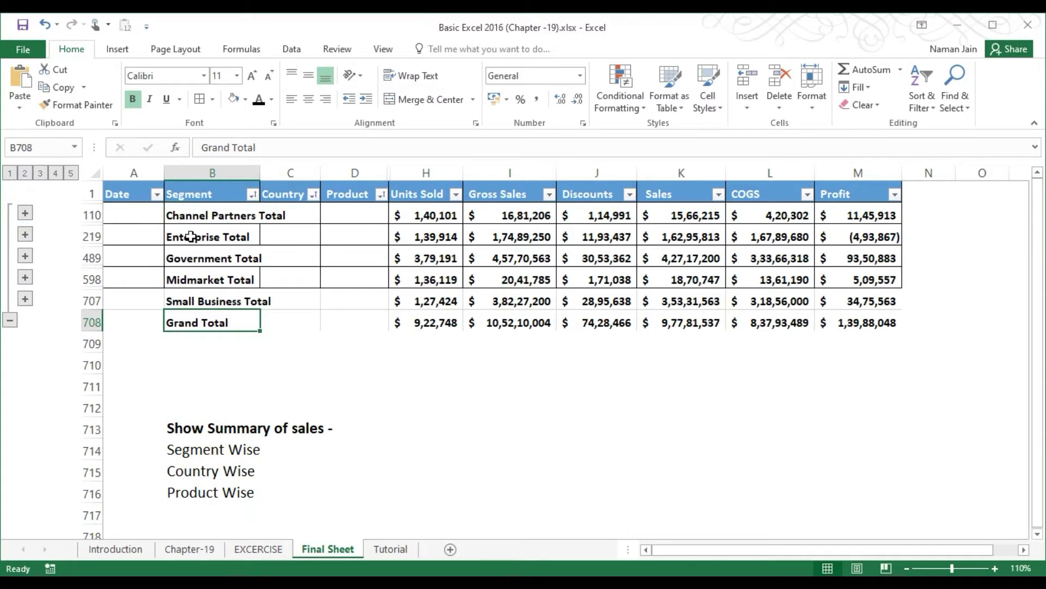
# Examine the Channel Partners Total row across its Units Sold, Gross Sales and Profit subtotals
pyautogui.click(197, 216)
pyautogui.moveTo(197, 215)
pyautogui.mouseDown()
pyautogui.moveTo(180, 299)
pyautogui.moveTo(218, 216)
pyautogui.mouseUp()
pyautogui.click(437, 216)
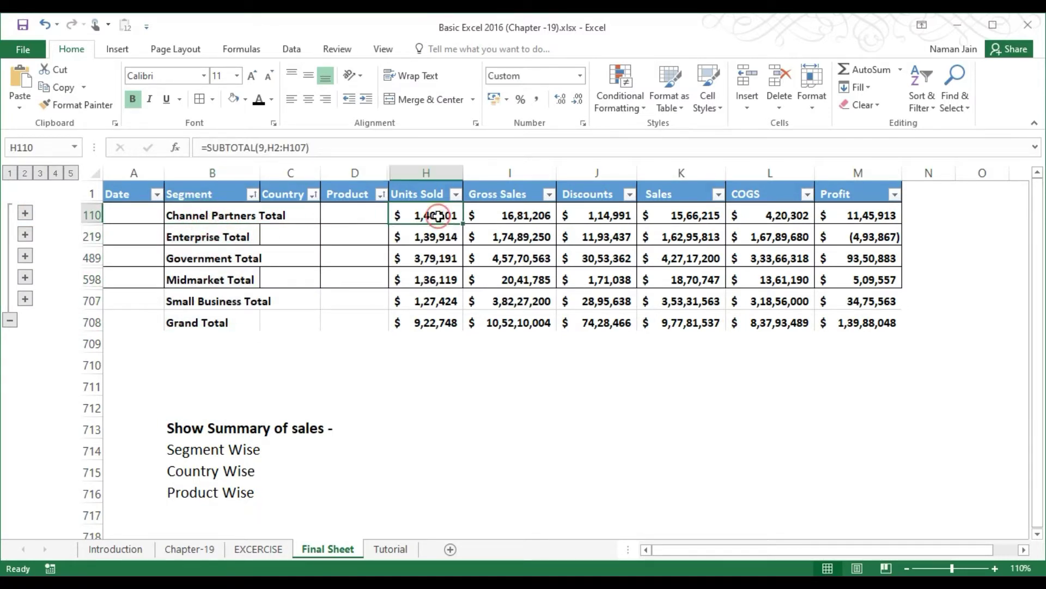
pyautogui.click(494, 213)
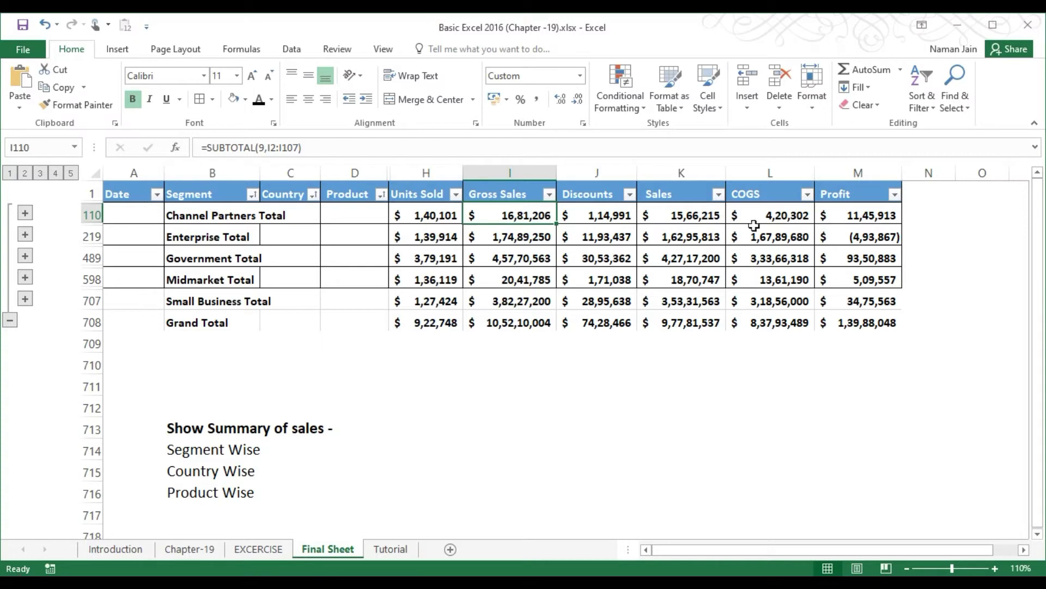
pyautogui.click(869, 215)
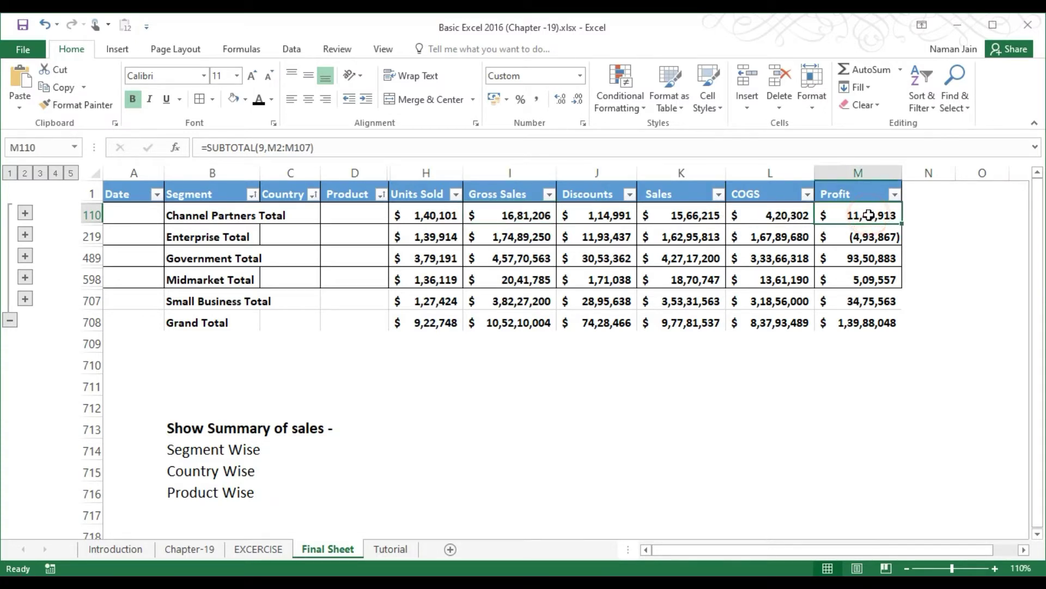
pyautogui.click(436, 215)
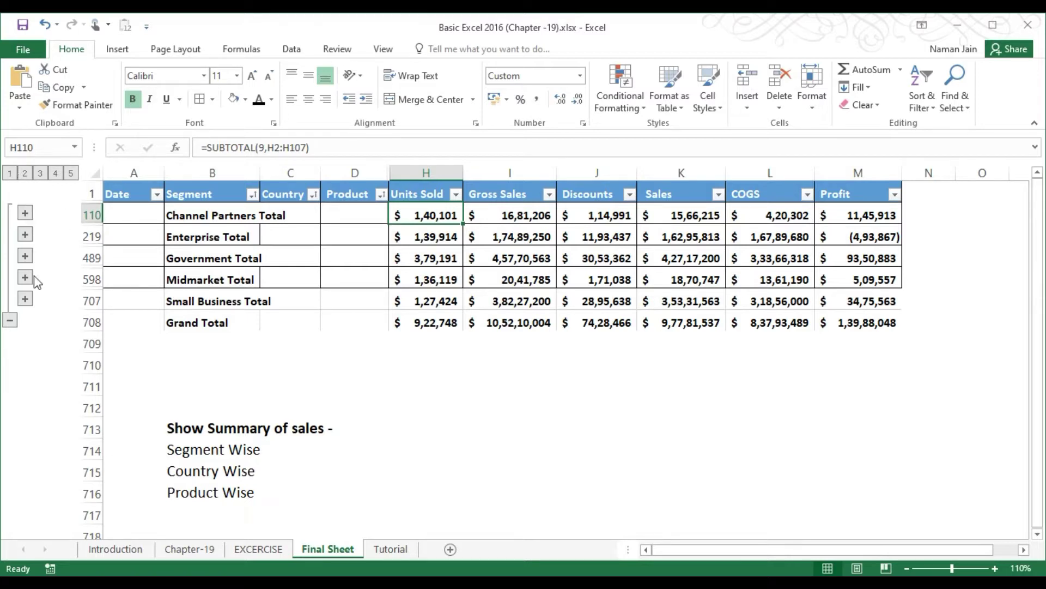
# Expand the Channel Partners Total group and examine its country totals from Units Sold through Profit
pyautogui.click(197, 216)
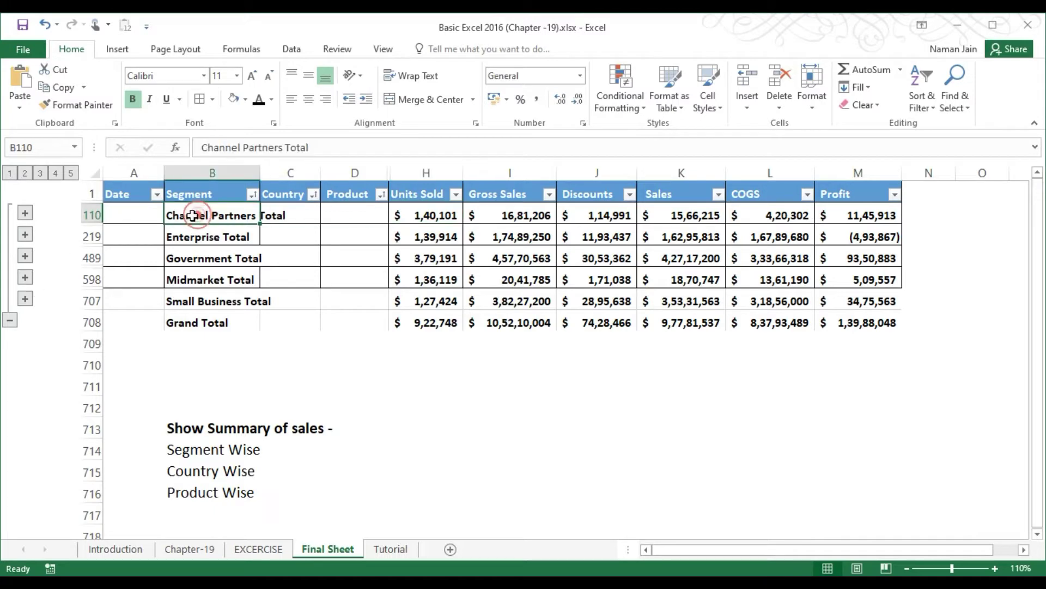
pyautogui.click(24, 214)
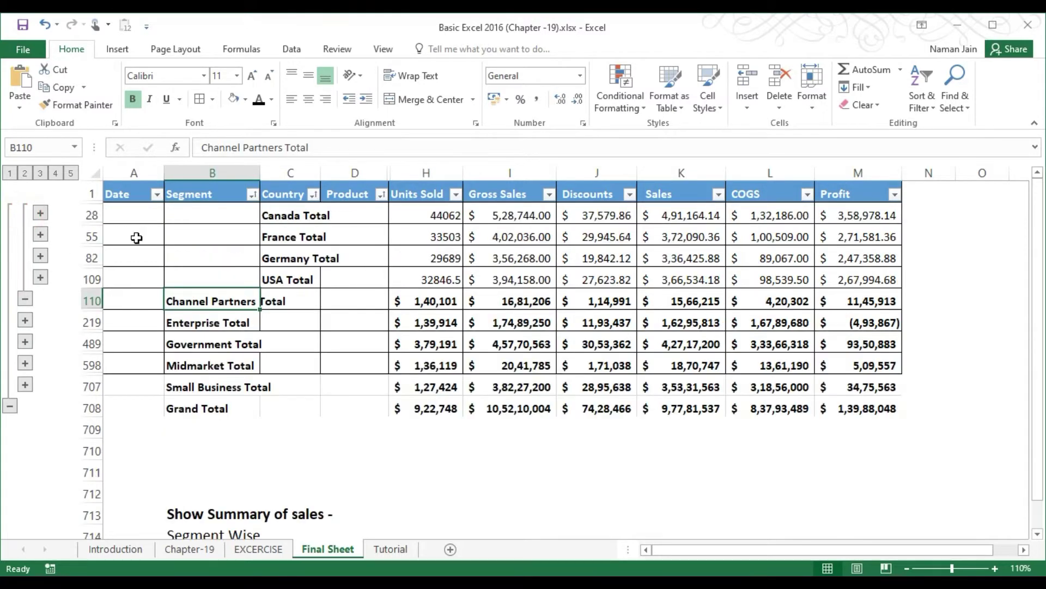
pyautogui.click(295, 217)
pyautogui.click(289, 188)
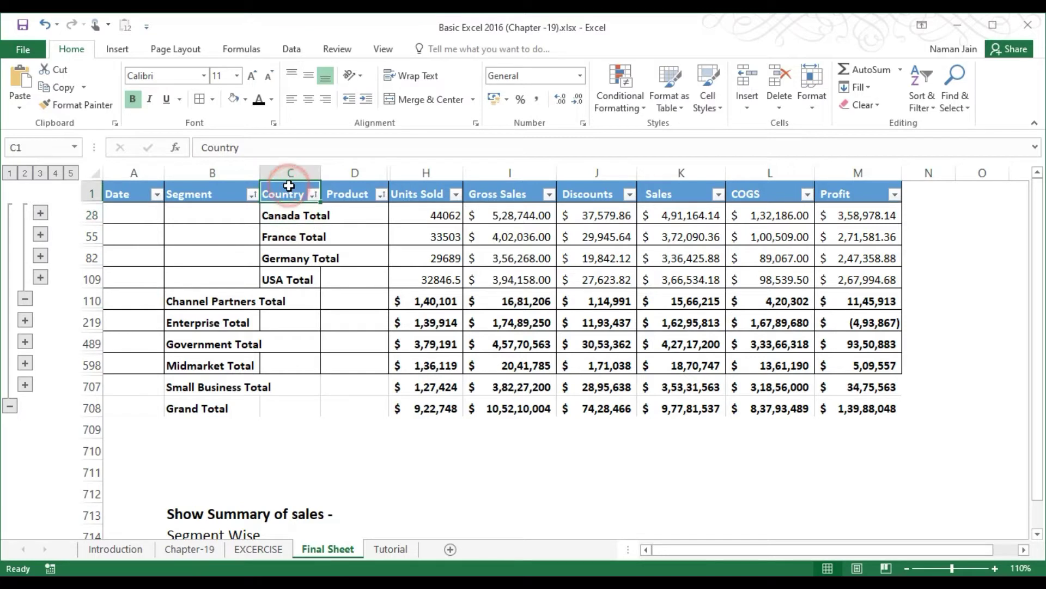
pyautogui.press('Down')
pyautogui.press('Down')
pyautogui.press('Down')
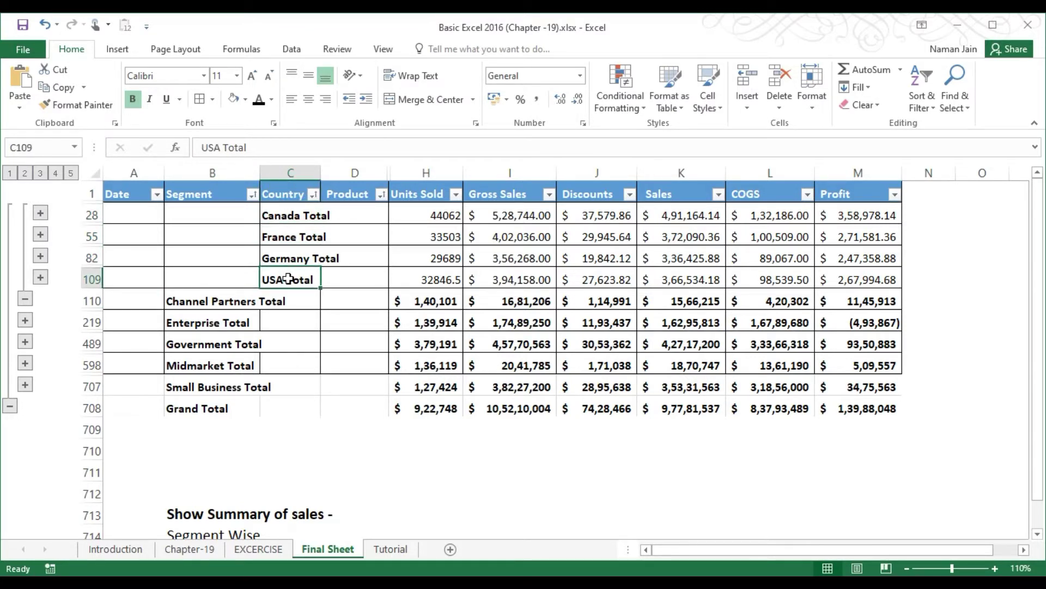
pyautogui.moveTo(436, 215); pyautogui.dragTo(436, 280)
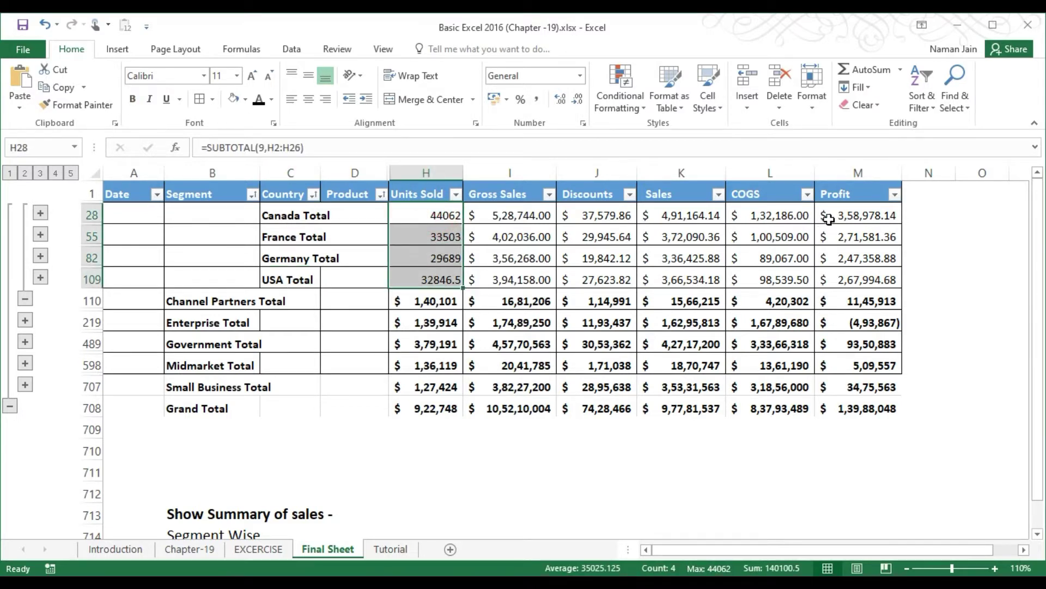
pyautogui.moveTo(828, 215); pyautogui.dragTo(456, 284)
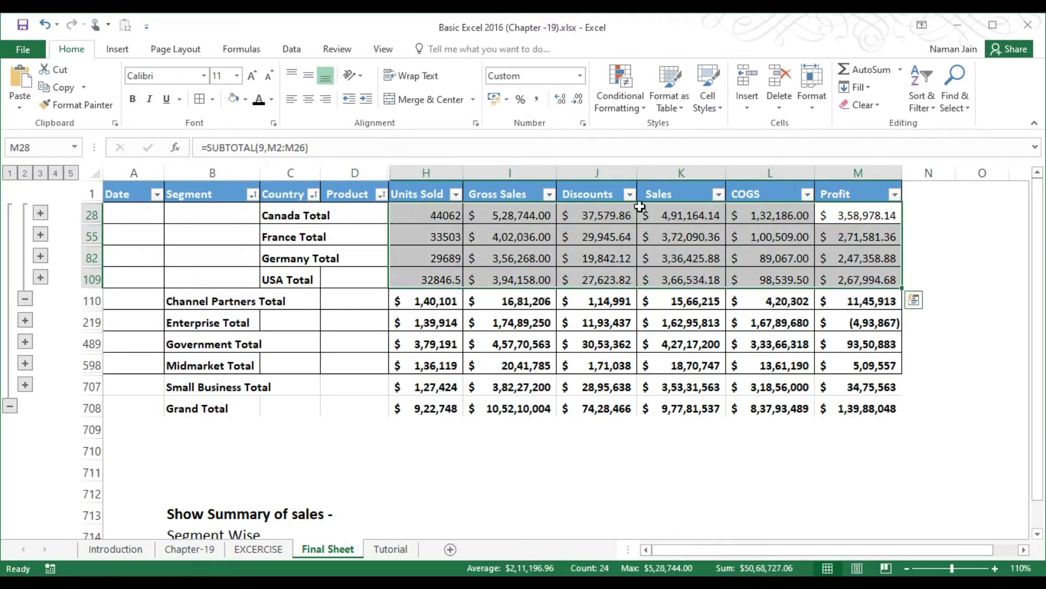
# Expand Canada Total under Channel Partners and widen the Product column so the product total labels fit
pyautogui.click(265, 216)
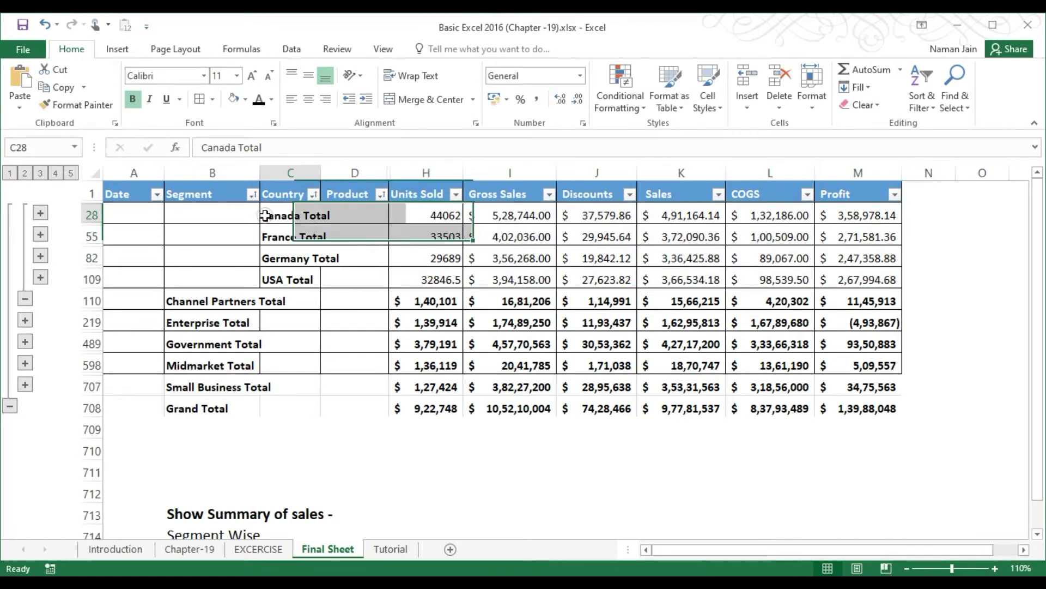
pyautogui.click(40, 212)
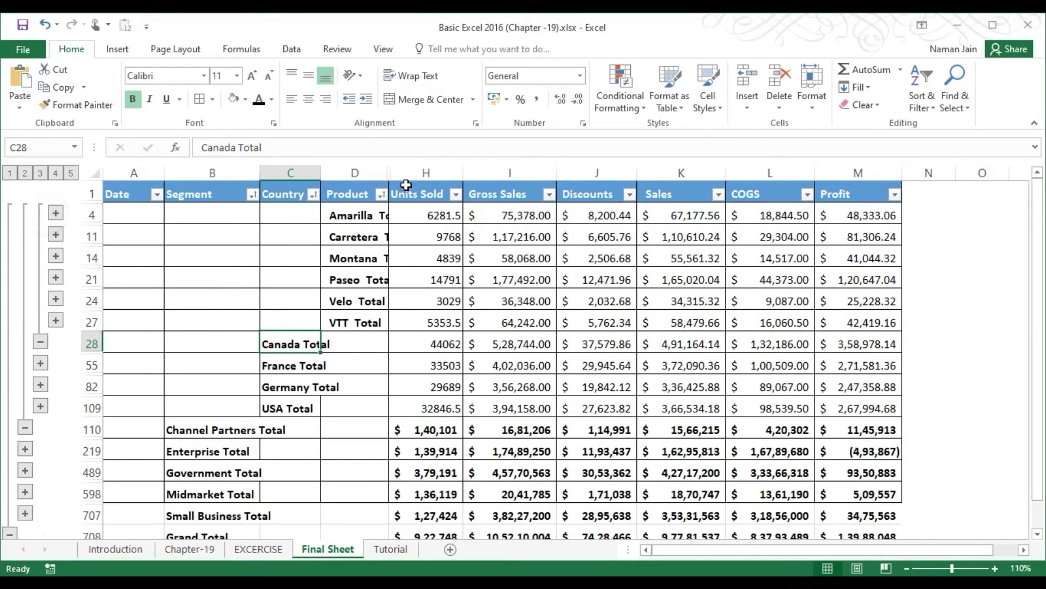
pyautogui.moveTo(387, 176); pyautogui.dragTo(429, 175)
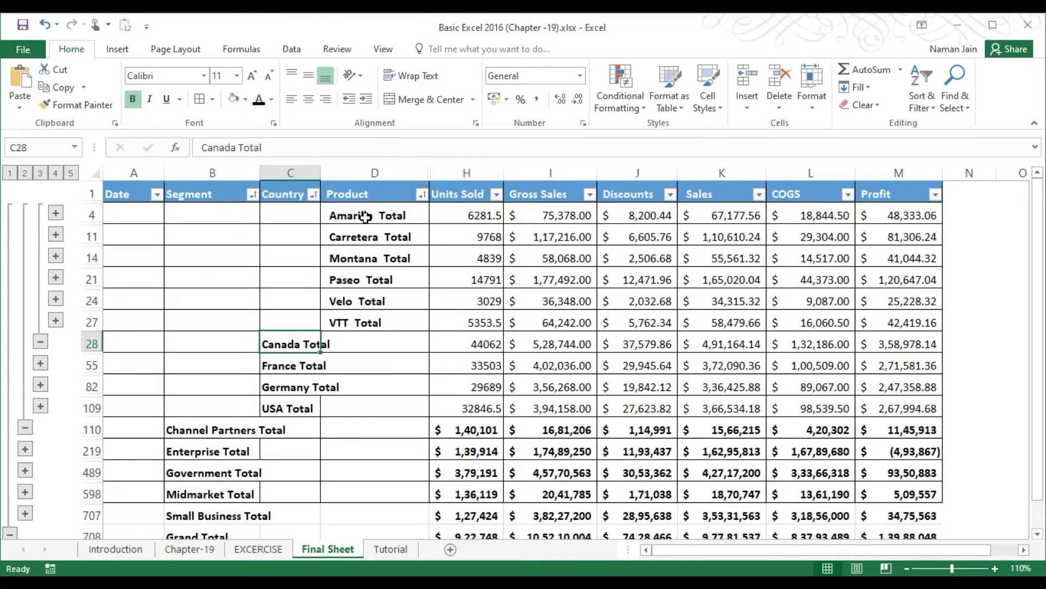
pyautogui.moveTo(362, 215); pyautogui.dragTo(361, 315)
pyautogui.click(368, 235)
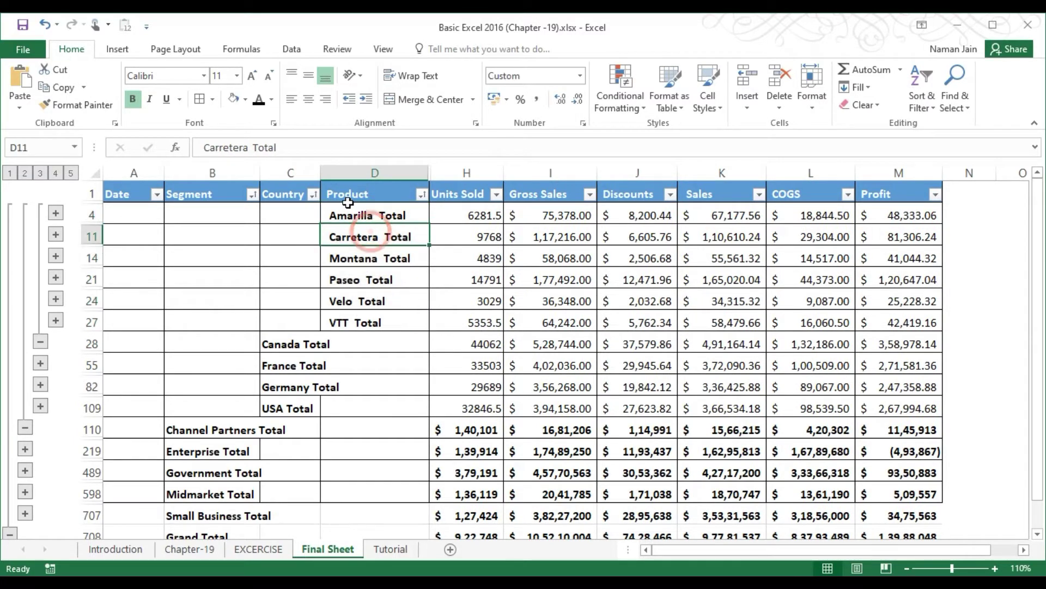
pyautogui.click(346, 213)
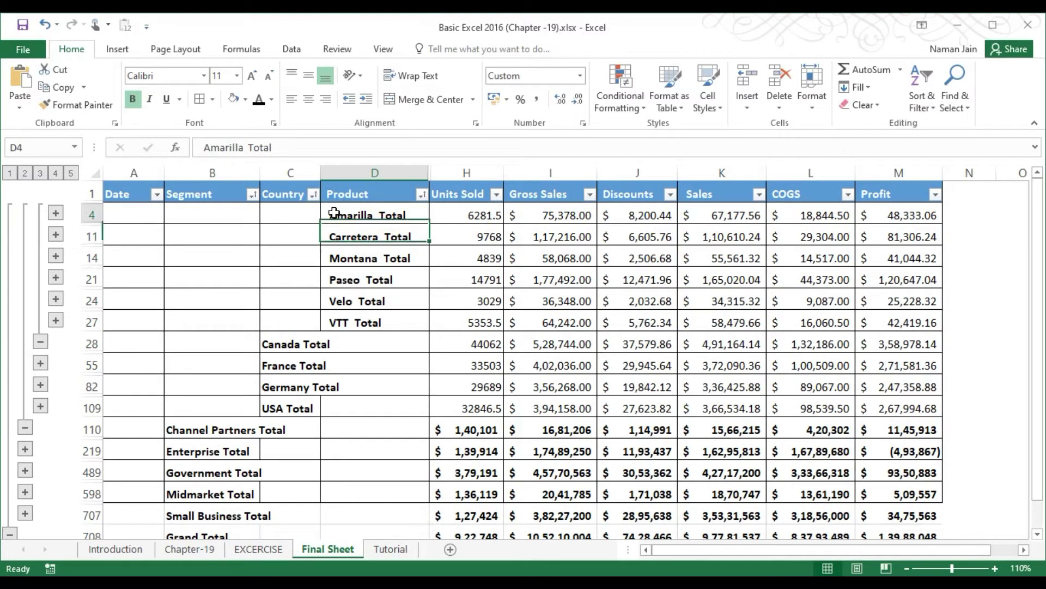
# Expand the Amarilla Total group under Canada and examine its individual Channel Partners records
pyautogui.click(55, 212)
pyautogui.click(229, 213)
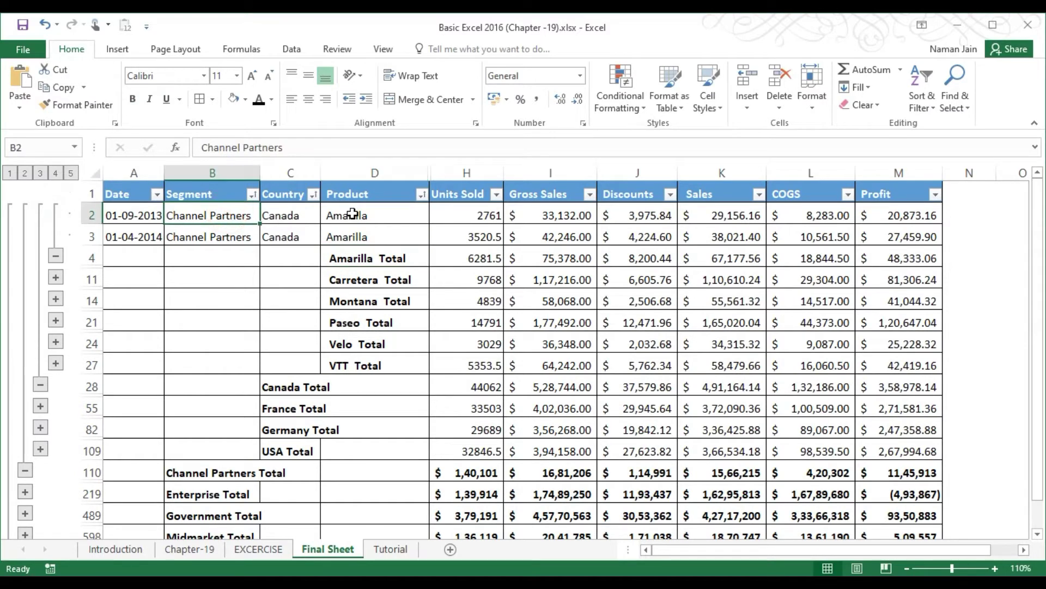
pyautogui.press('Down')
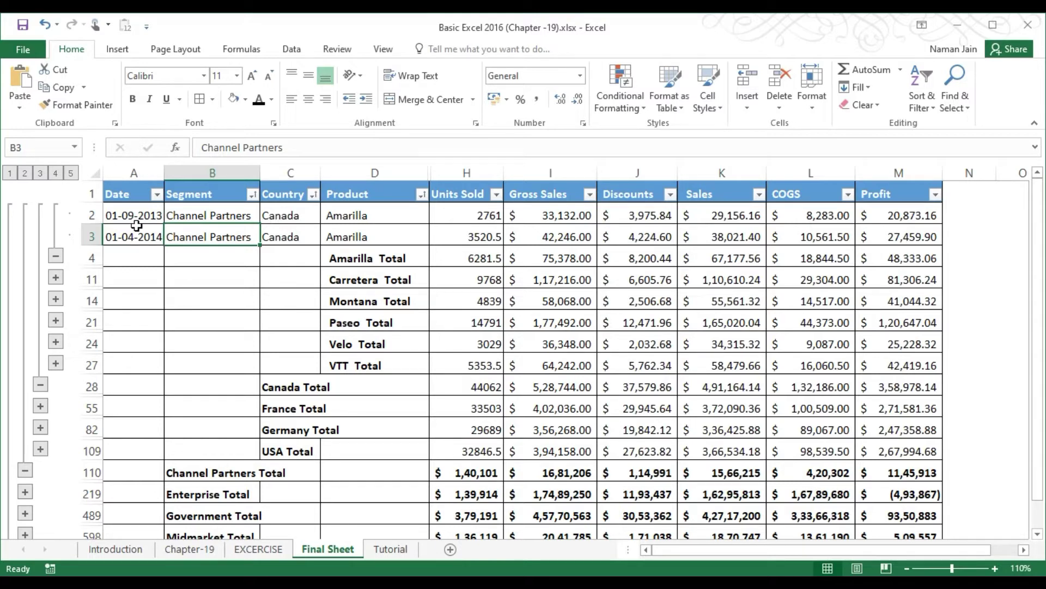
# Collapse the subtotal outline from level 4 down to level 1 and check the Units Sold grand total
pyautogui.click(55, 174)
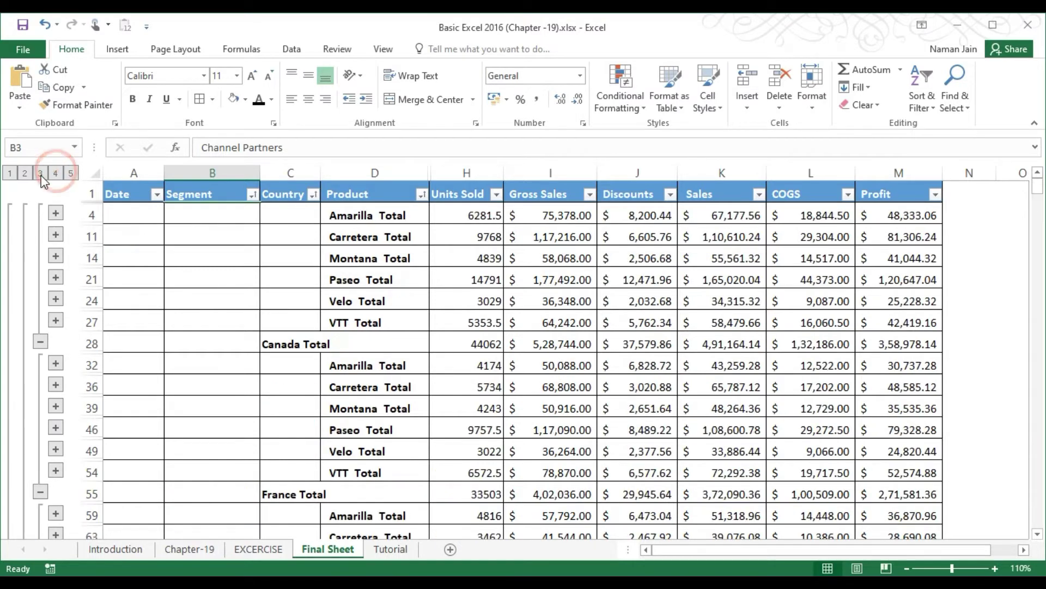
pyautogui.click(40, 173)
pyautogui.click(25, 173)
pyautogui.click(9, 173)
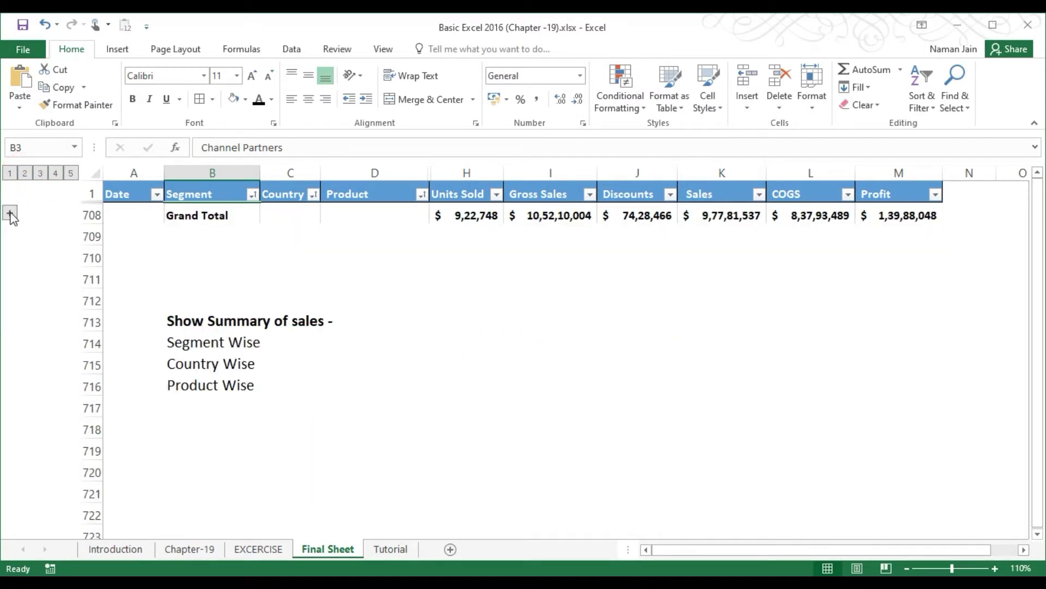
pyautogui.click(458, 217)
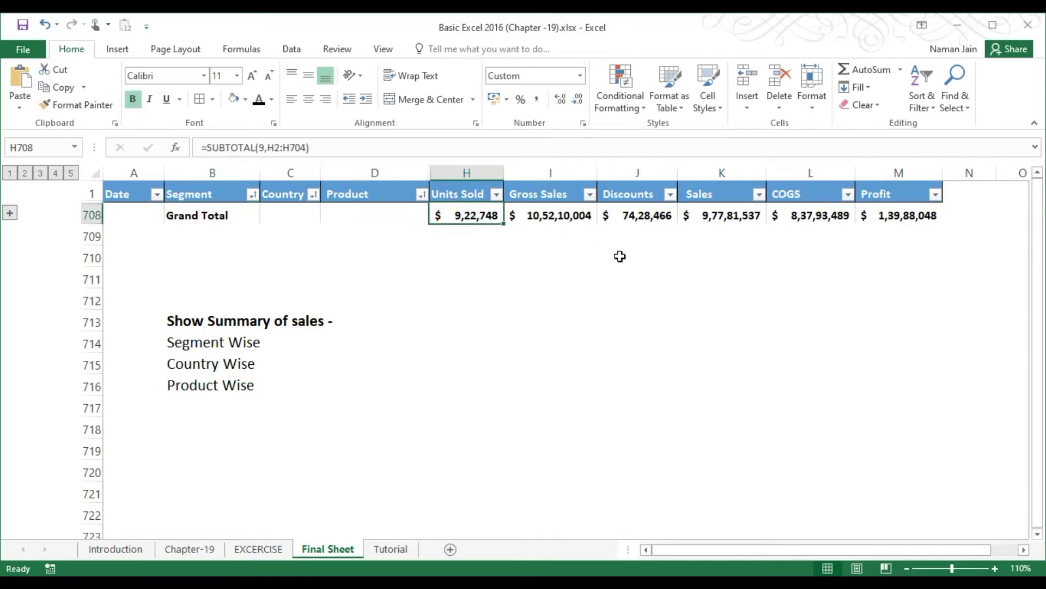
# Show the outline's level 2 segment totals, followed by the level 3 country totals
pyautogui.click(25, 174)
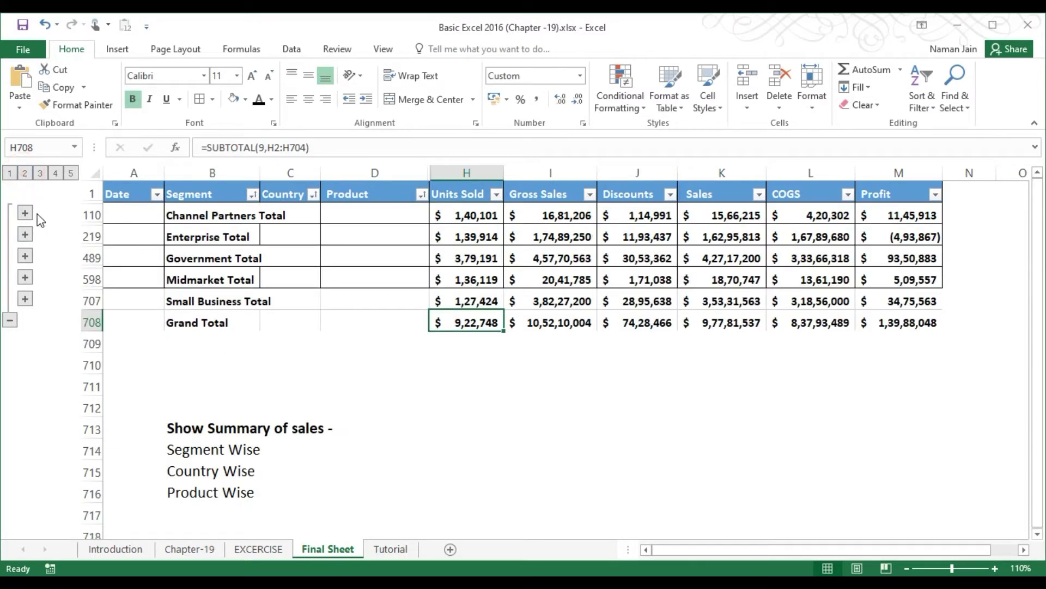
pyautogui.click(183, 215)
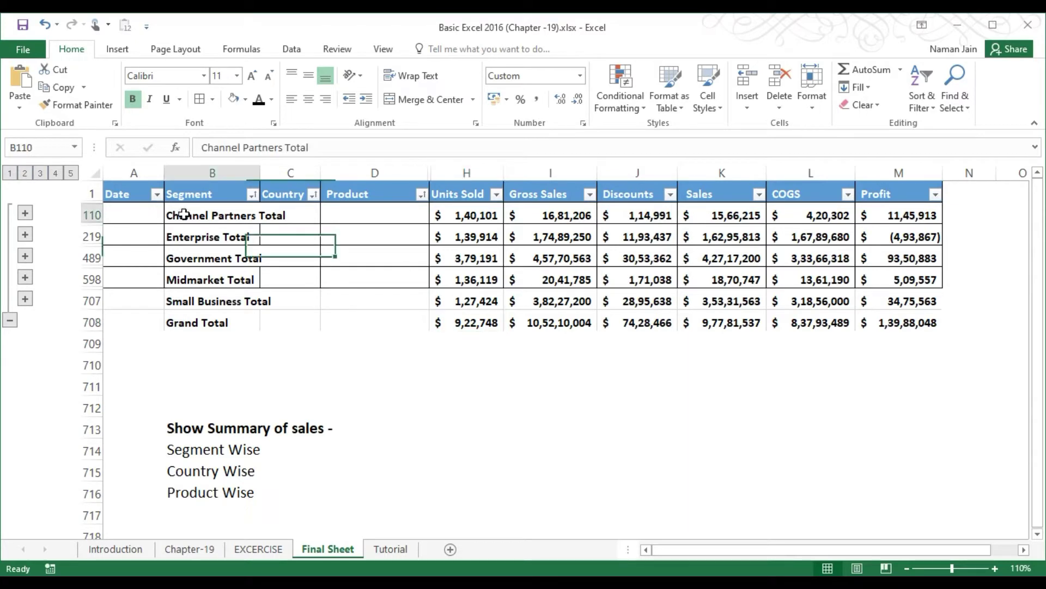
pyautogui.click(40, 173)
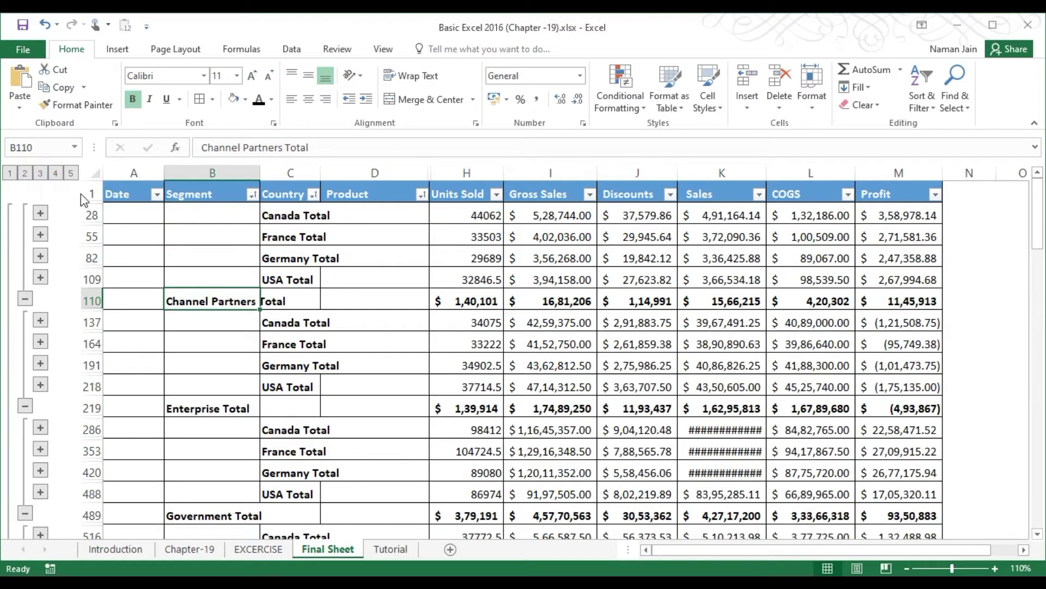
# Show outline levels 4 and 5 of the subtotals, and collapse the outline step by step back to level 1
pyautogui.click(56, 173)
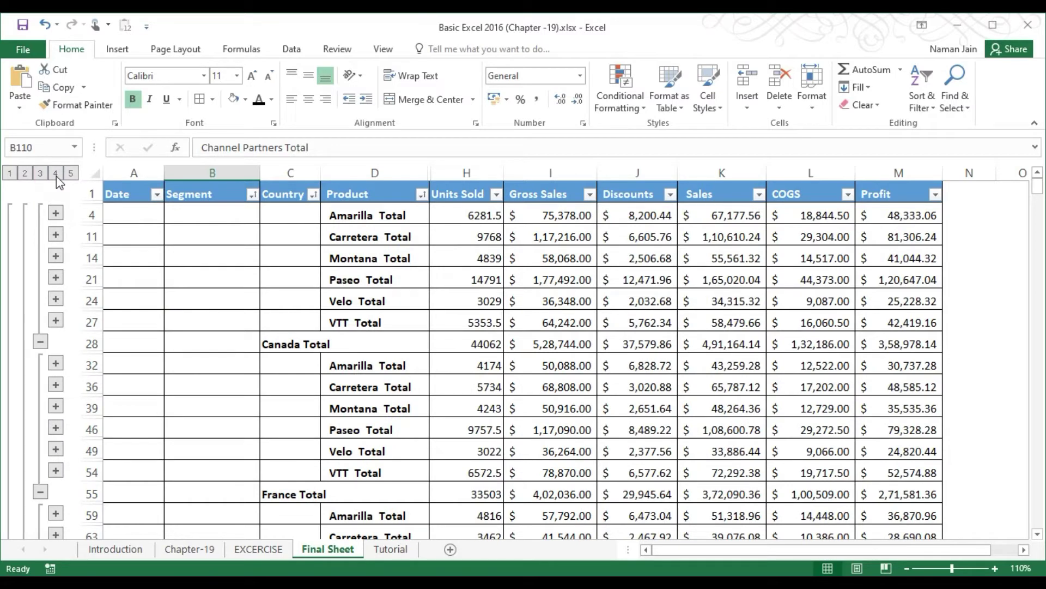
pyautogui.click(70, 173)
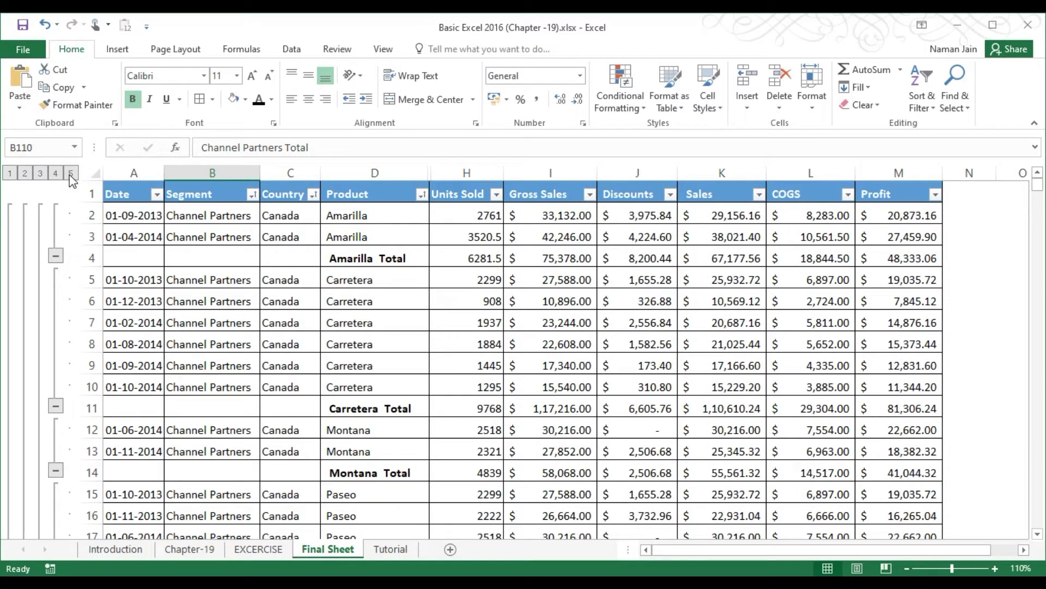
pyautogui.click(55, 174)
pyautogui.click(39, 173)
pyautogui.click(26, 174)
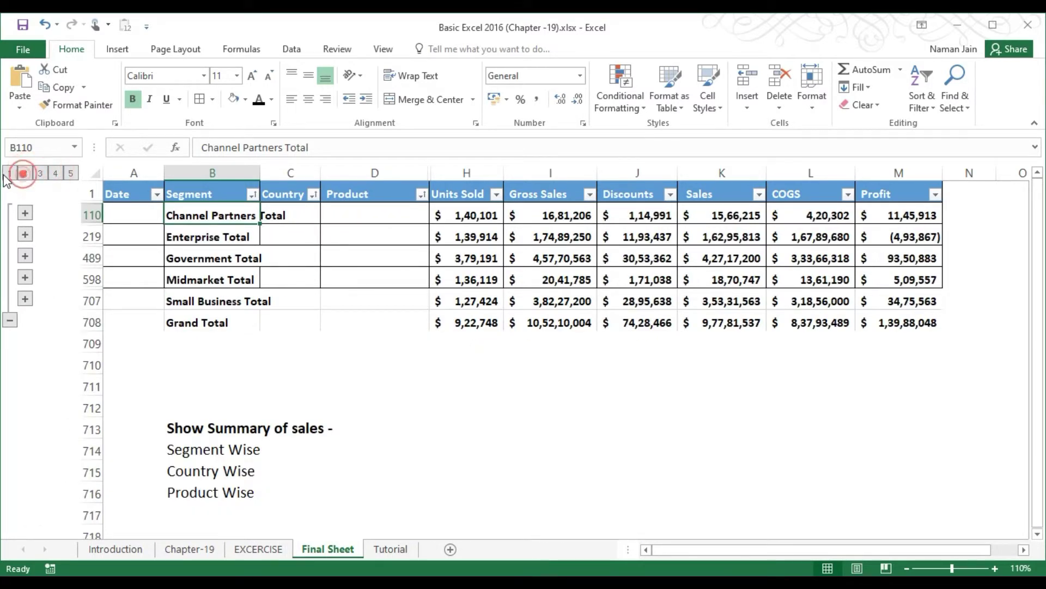
pyautogui.click(9, 173)
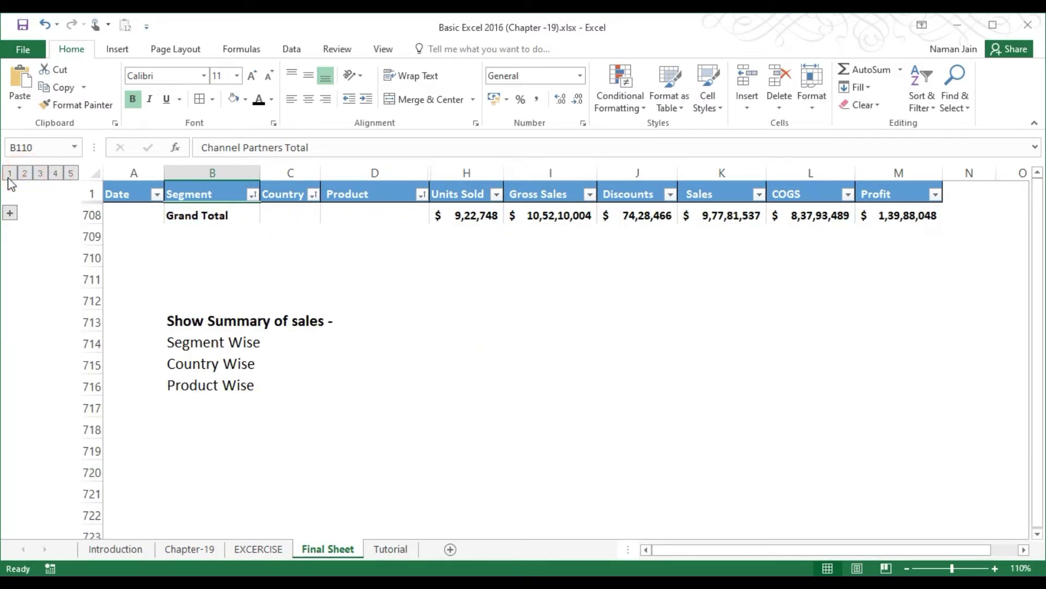
# Go to the EXCERCISE sheet and examine the Segment, Country and Product column headers
pyautogui.click(255, 549)
pyautogui.click(31, 194)
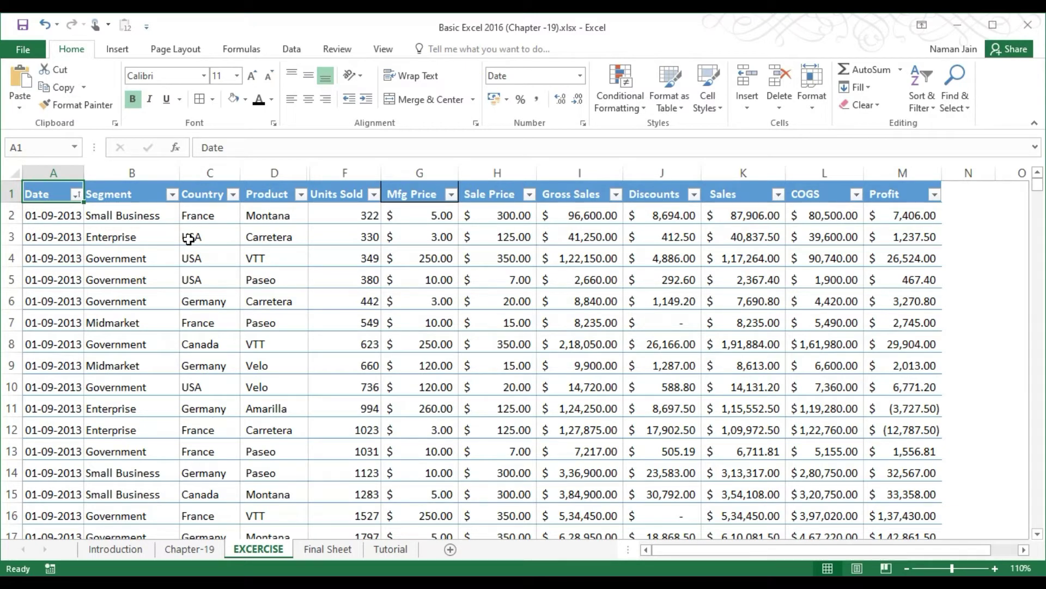
pyautogui.click(117, 192)
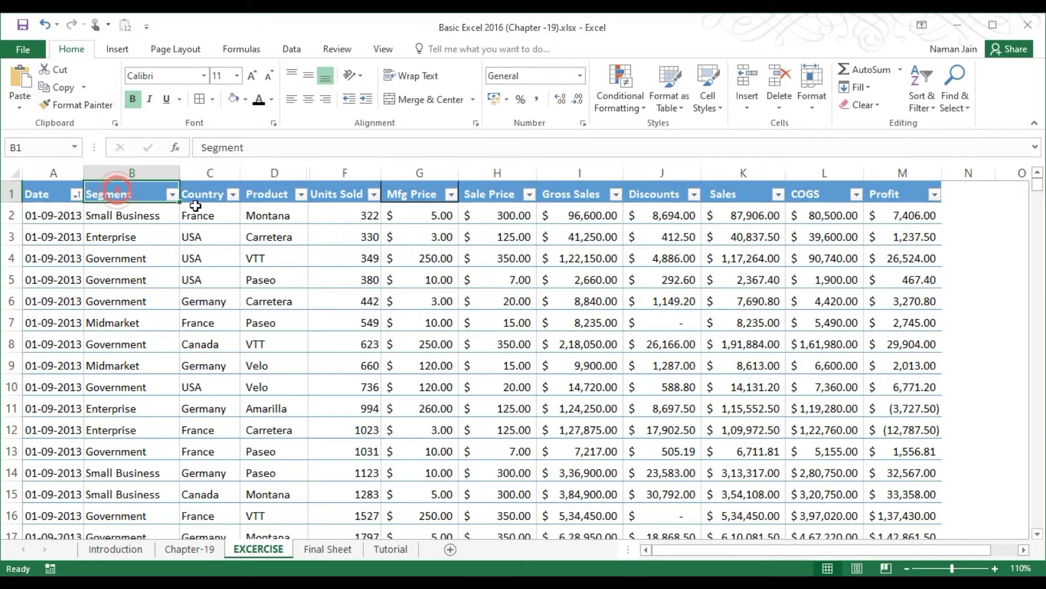
pyautogui.click(209, 199)
pyautogui.click(263, 186)
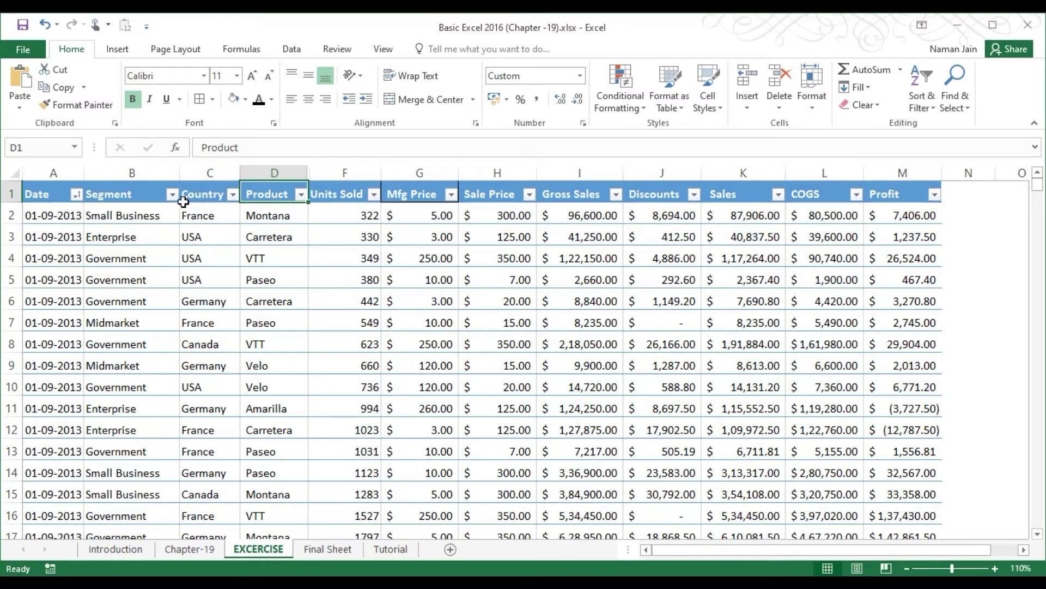
pyautogui.click(146, 193)
pyautogui.moveTo(289, 195); pyautogui.dragTo(148, 187)
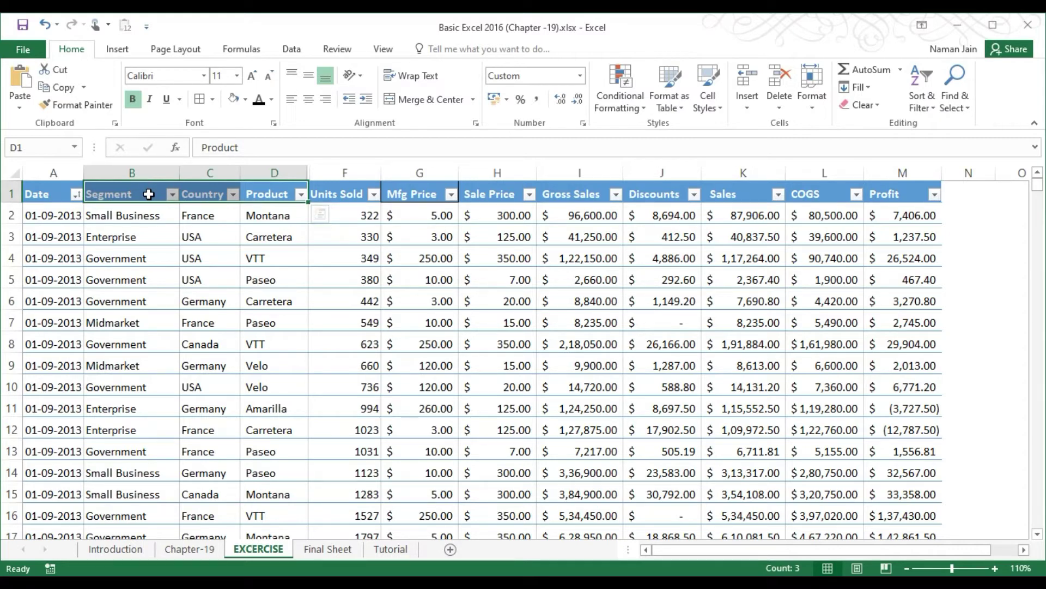
# Start a custom sort of the sales data with Segment as the first sort level, ordered A to Z
pyautogui.click(149, 191)
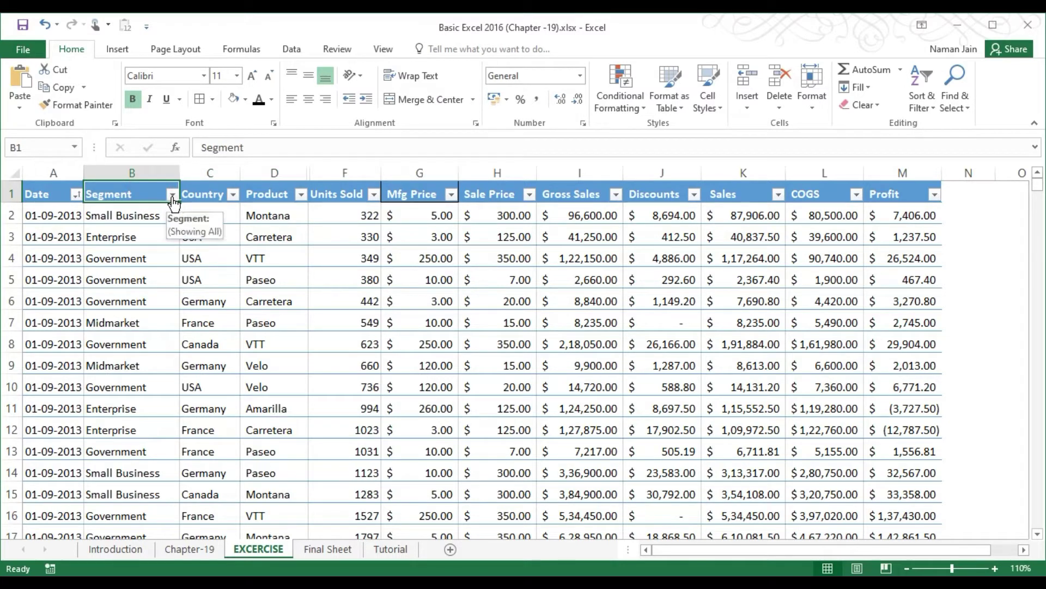
pyautogui.click(171, 195)
pyautogui.click(182, 247)
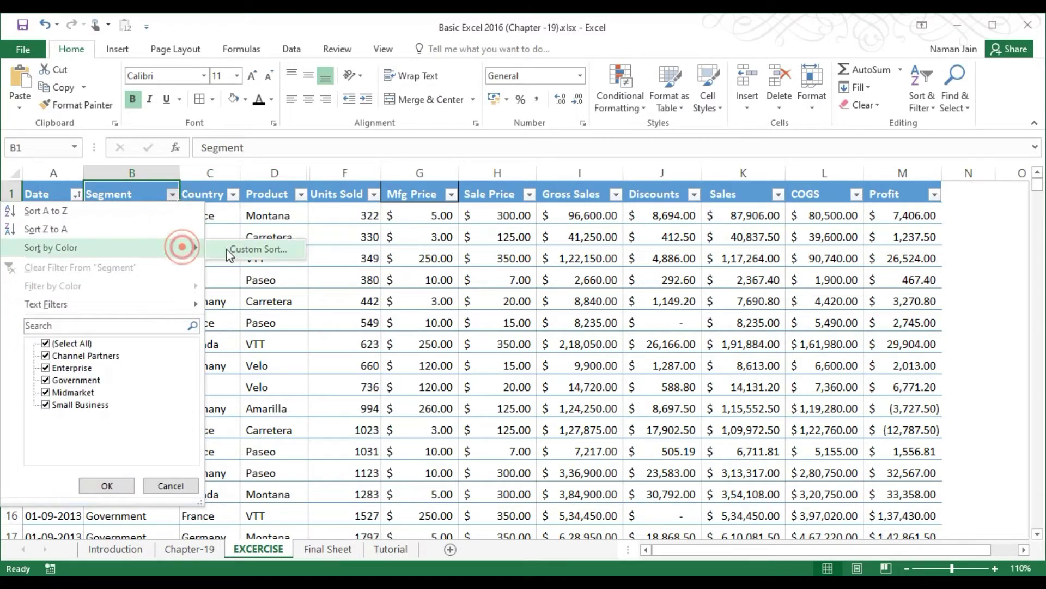
pyautogui.click(227, 249)
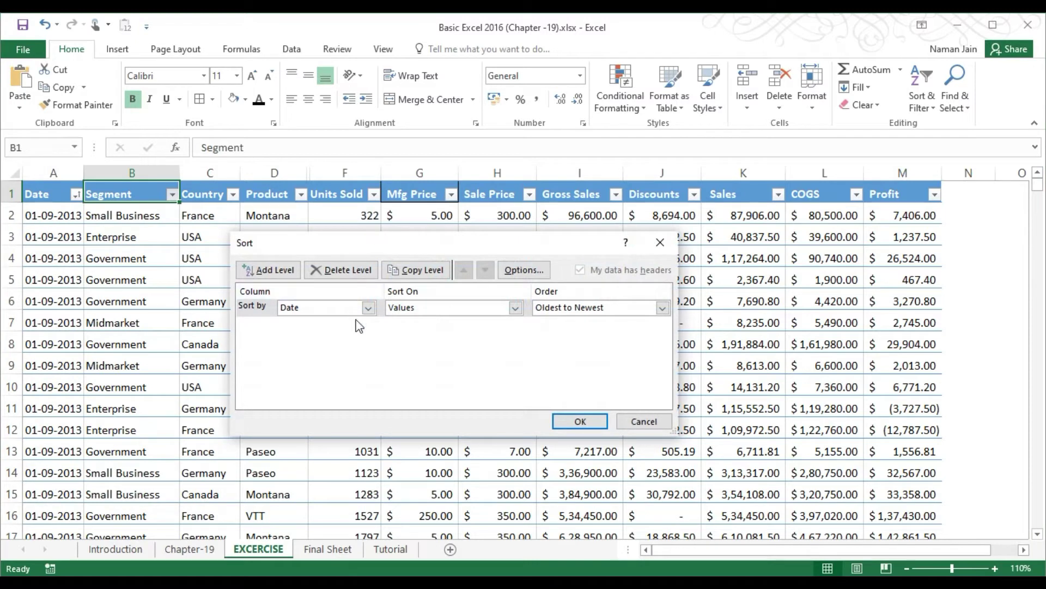
pyautogui.click(369, 306)
pyautogui.click(322, 331)
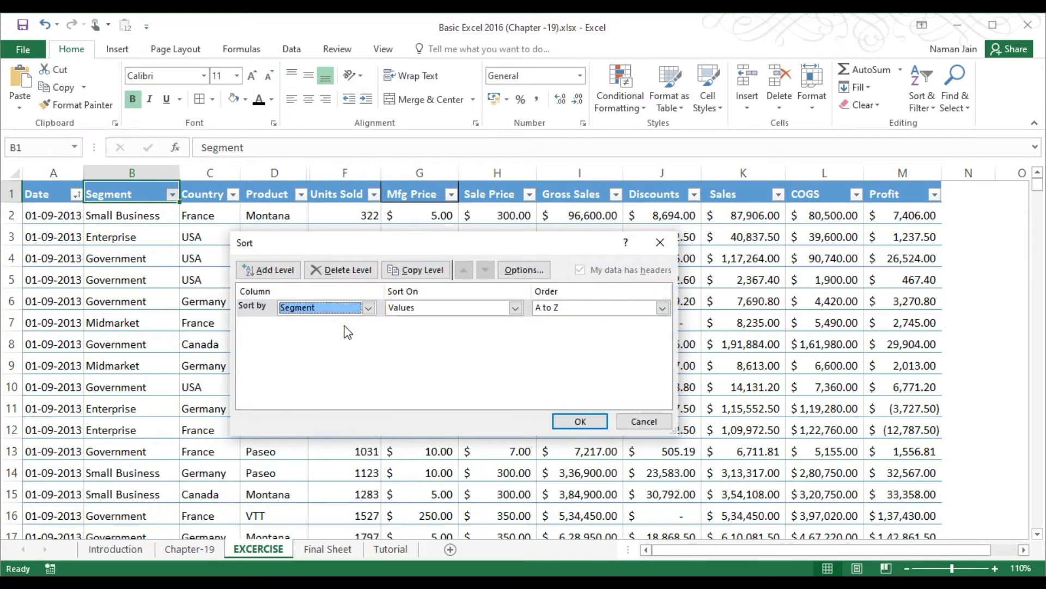
# Add Country and Product as the second and third sort levels, both A to Z, and apply the sort
pyautogui.click(270, 269)
pyautogui.click(369, 325)
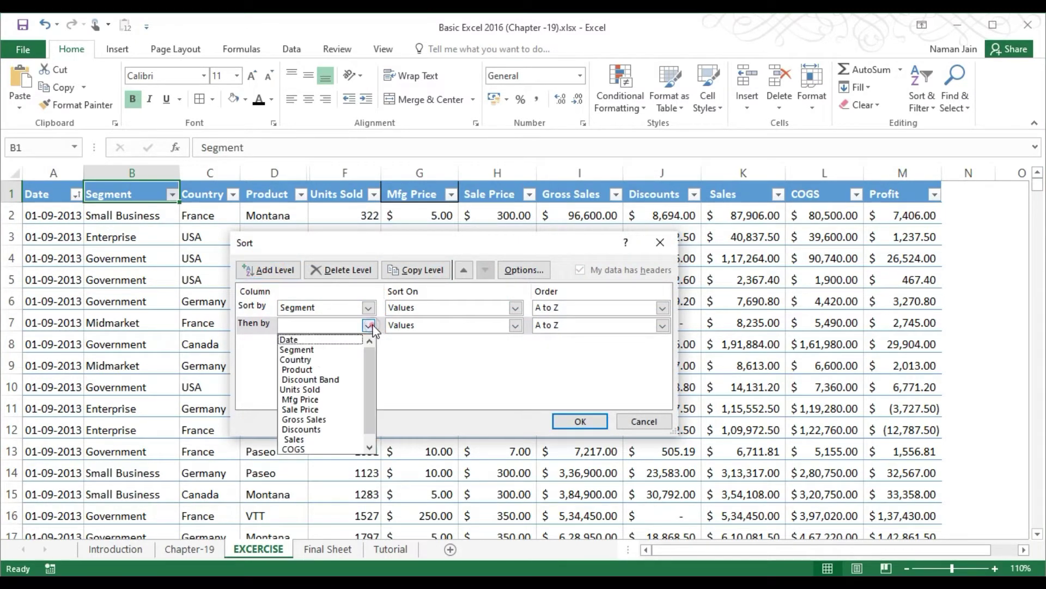
pyautogui.click(308, 360)
pyautogui.click(270, 269)
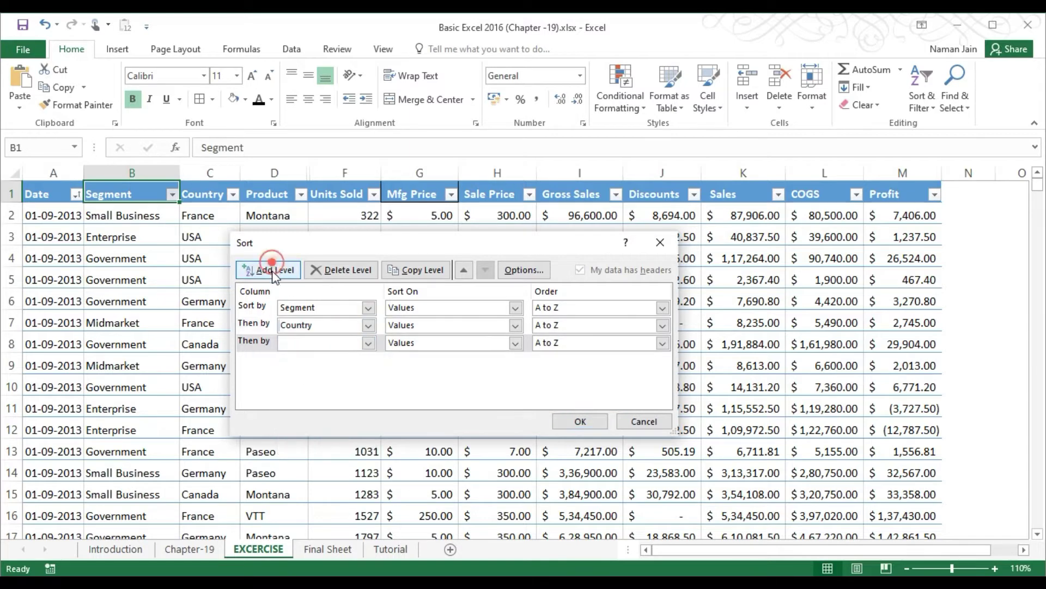
pyautogui.click(368, 342)
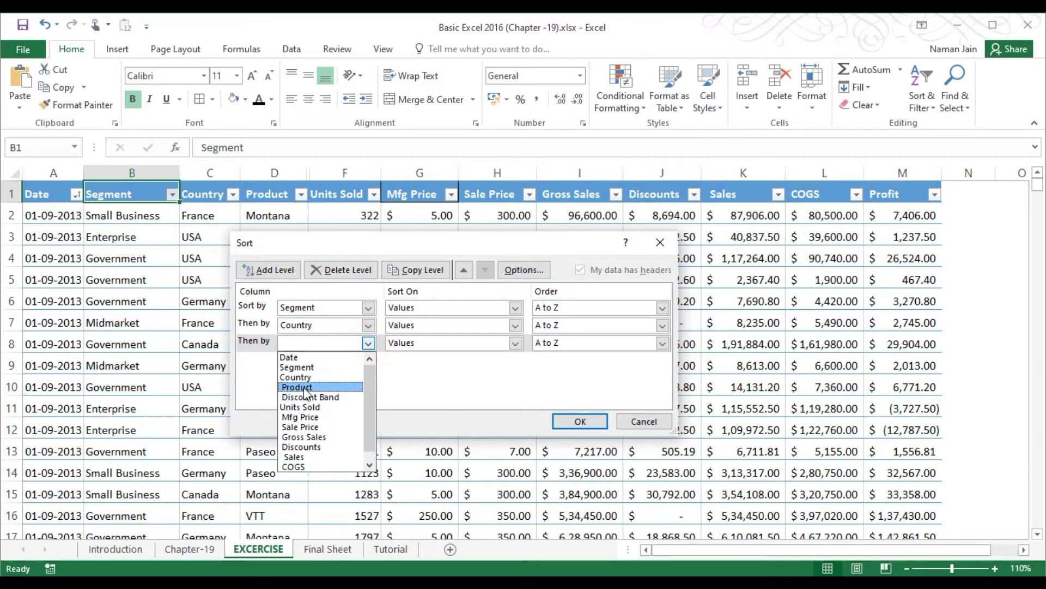
pyautogui.click(303, 386)
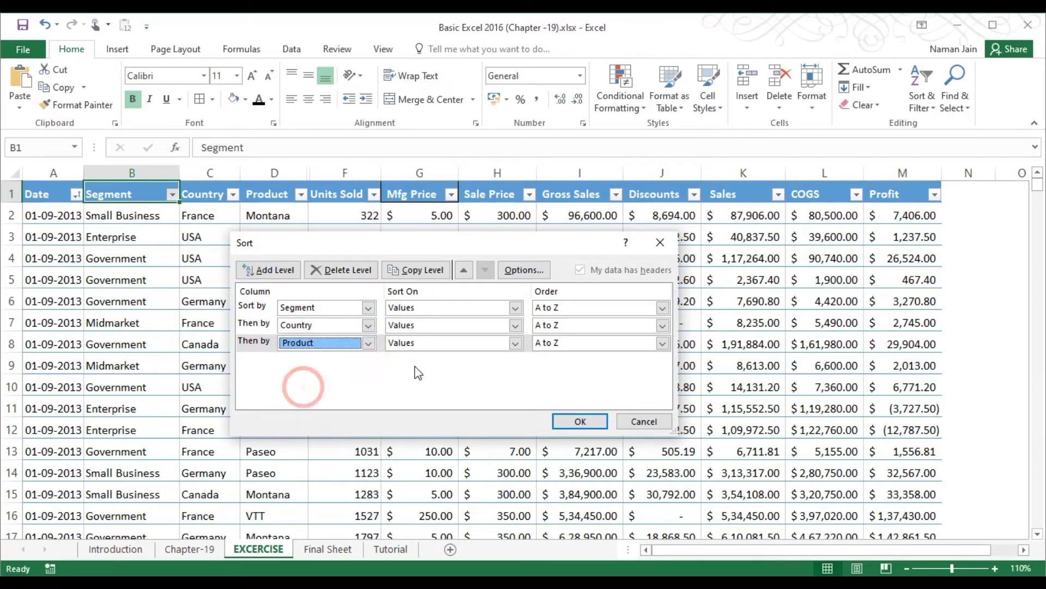
pyautogui.click(580, 423)
# Review the sorted Segment, Country and Product entries in the first rows, and save the workbook
pyautogui.click(146, 218)
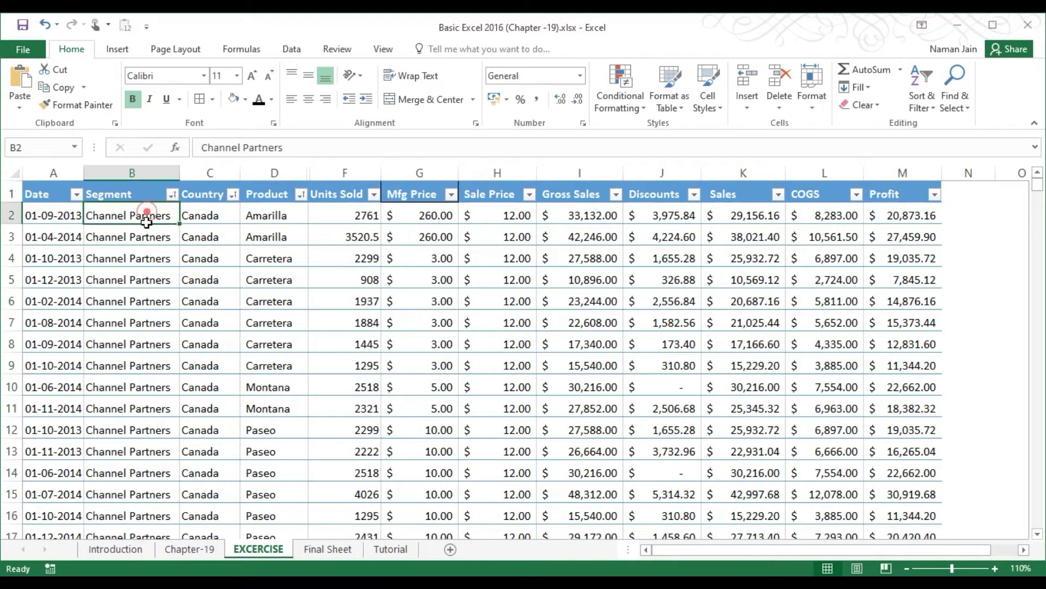
pyautogui.moveTo(146, 222); pyautogui.dragTo(140, 362)
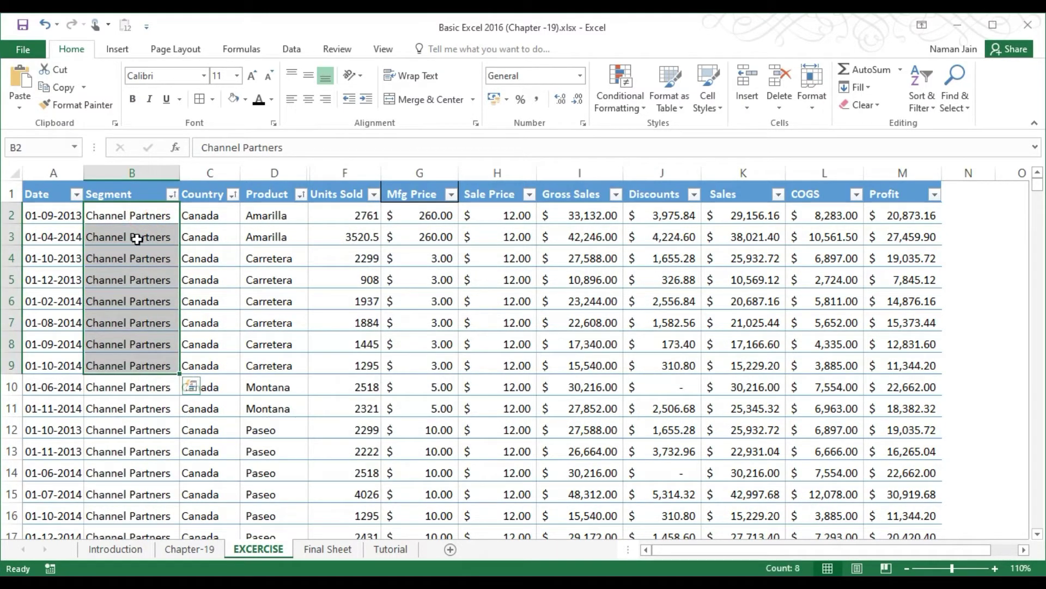
pyautogui.moveTo(202, 210); pyautogui.dragTo(199, 351)
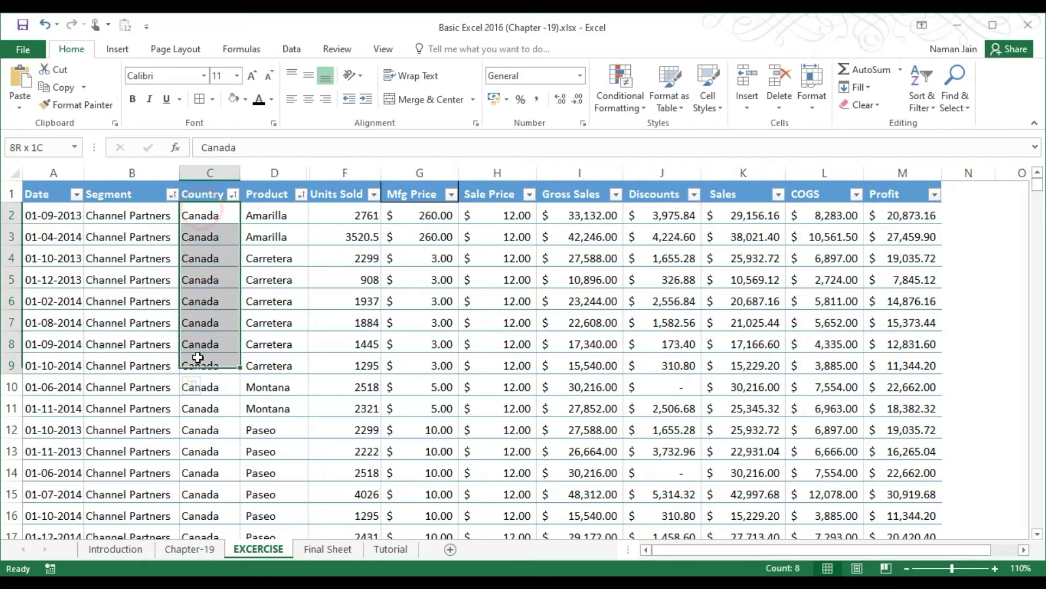
pyautogui.click(265, 208)
pyautogui.moveTo(265, 208); pyautogui.dragTo(260, 366)
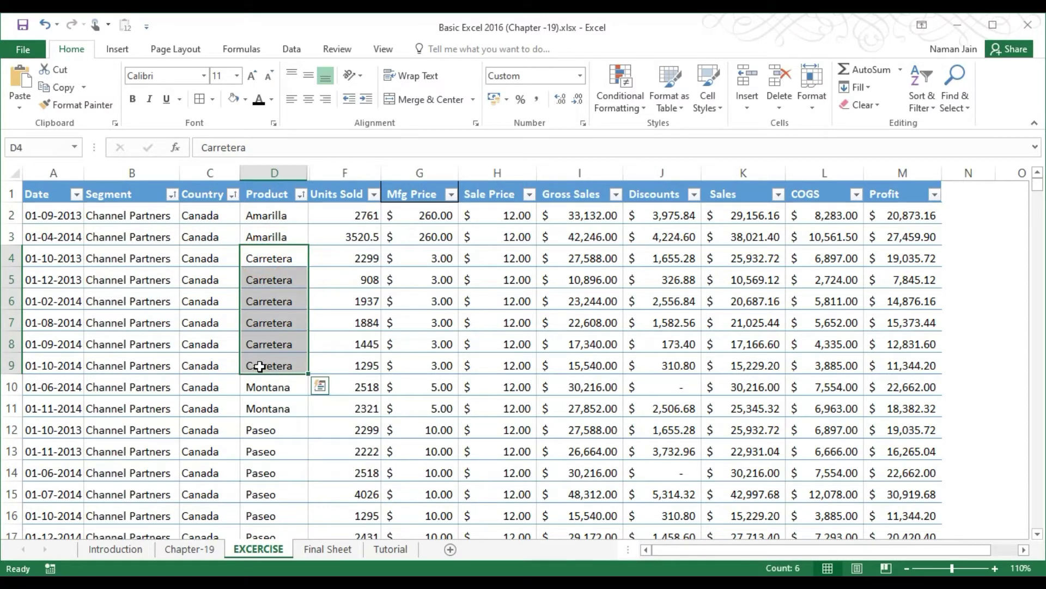
pyautogui.click(129, 189)
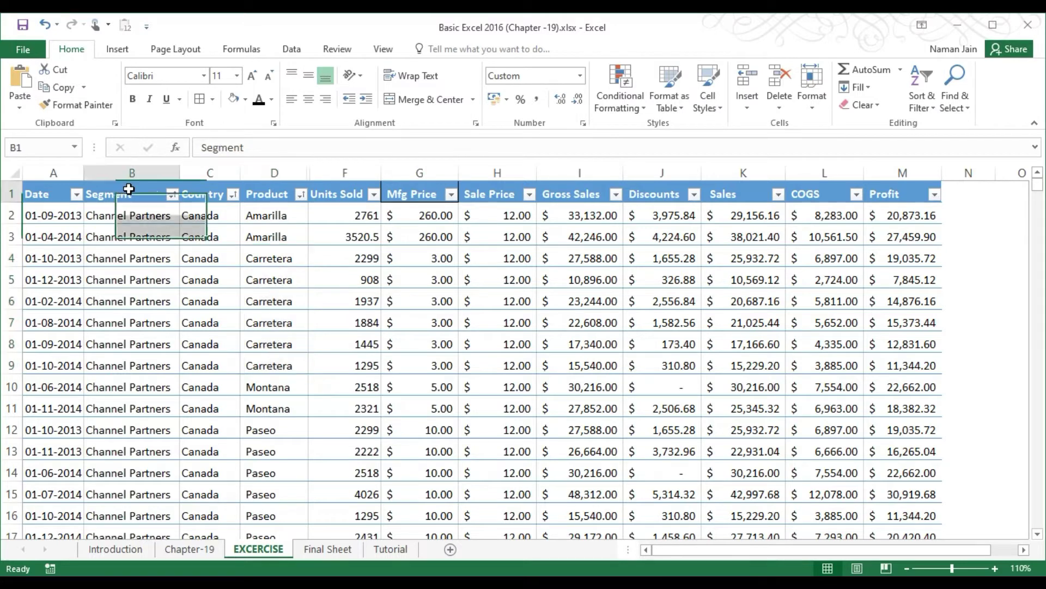
pyautogui.click(21, 25)
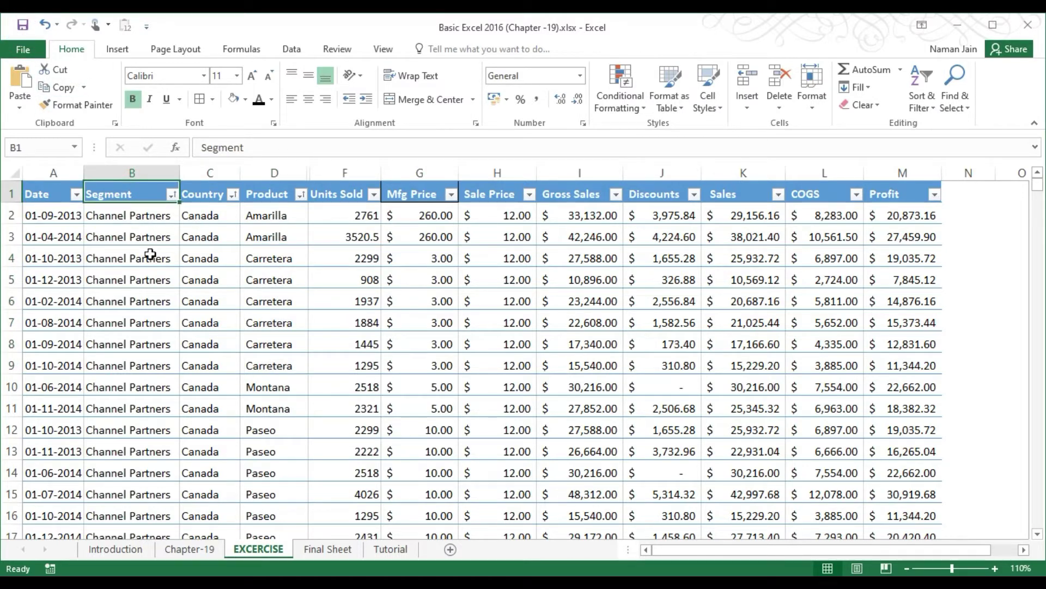
# Start a Subtotal on the sales data and set it to calculate at each change in Segment
pyautogui.click(134, 216)
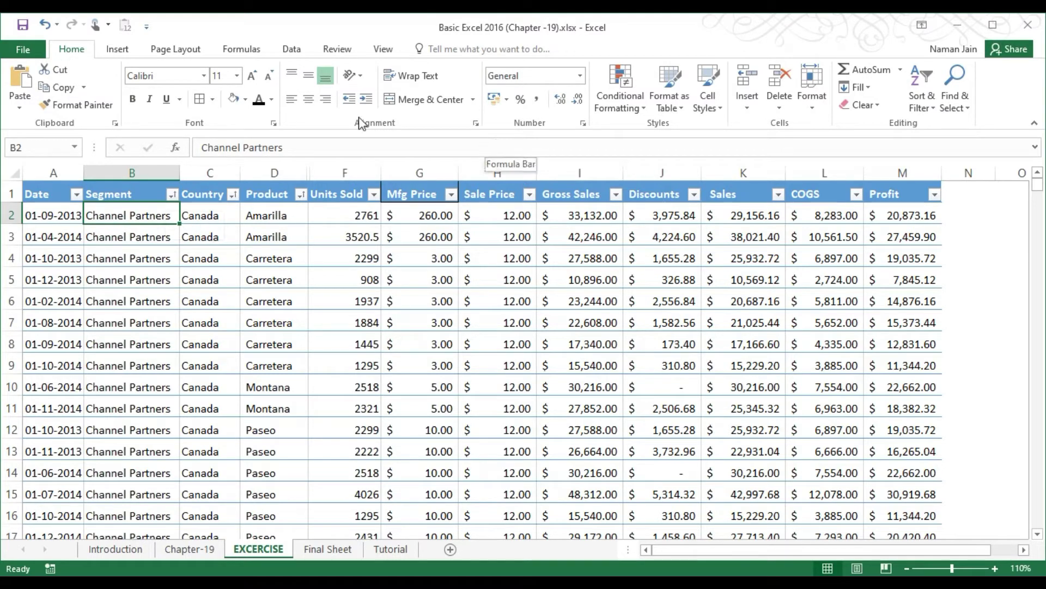
pyautogui.click(294, 52)
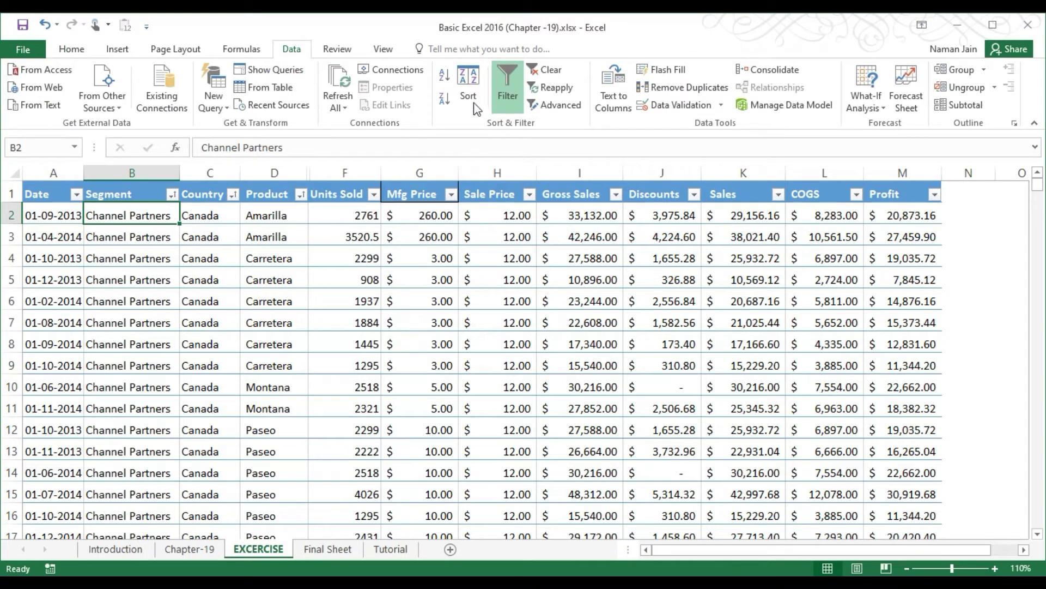
pyautogui.click(965, 107)
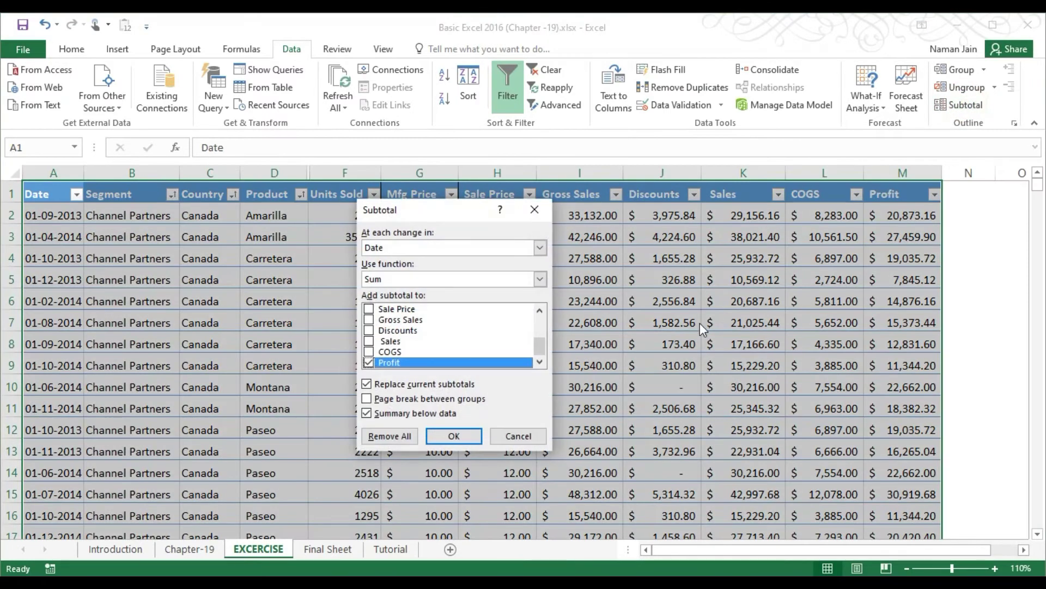
pyautogui.moveTo(391, 214); pyautogui.dragTo(419, 126)
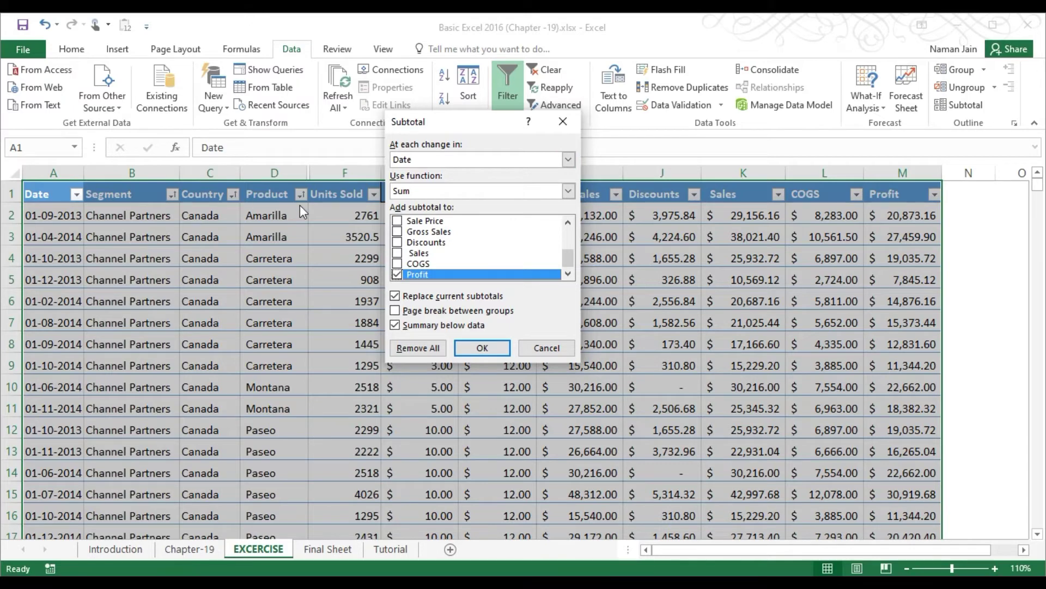
pyautogui.click(568, 191)
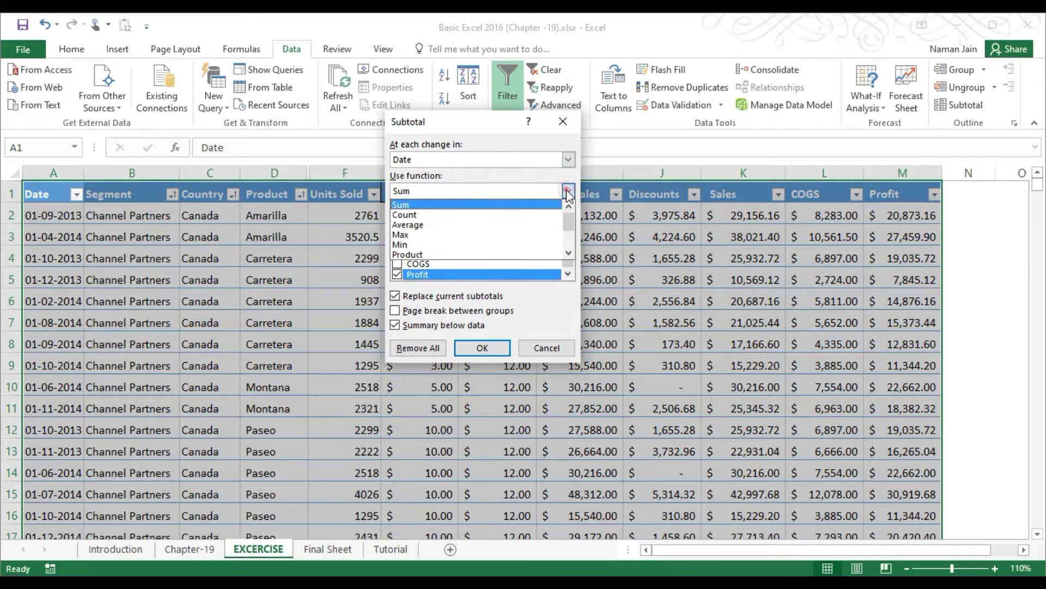
pyautogui.click(571, 151)
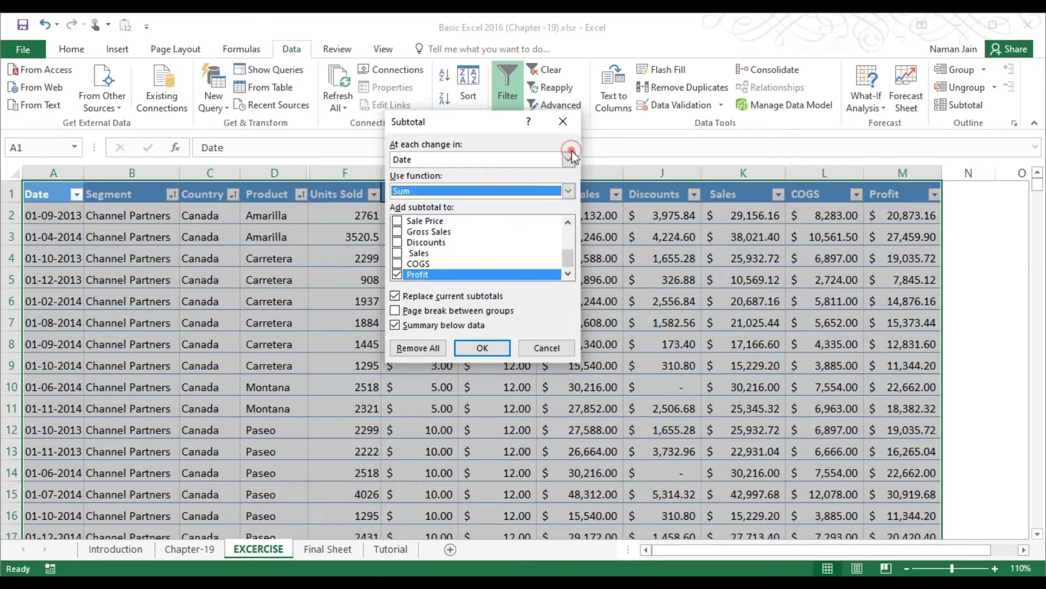
pyautogui.click(504, 181)
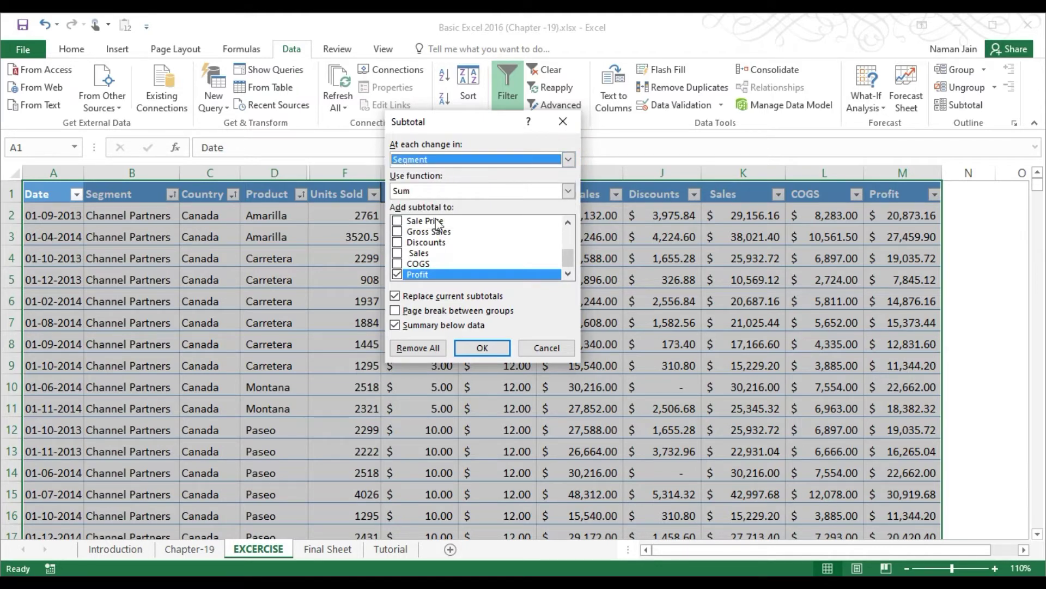
# Look through the available subtotal functions down to Varp and choose Sum
pyautogui.click(568, 191)
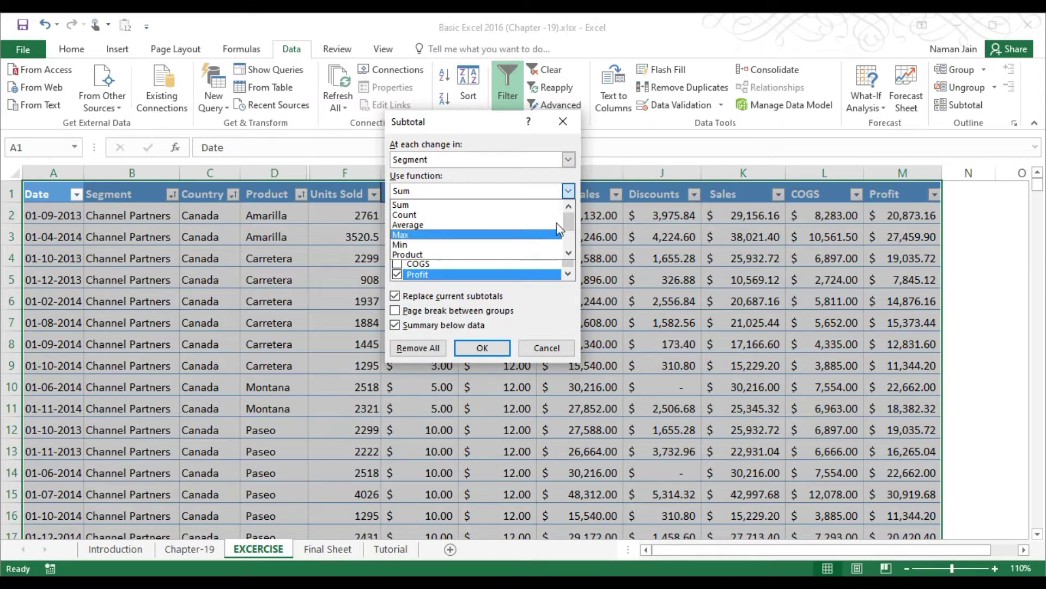
pyautogui.moveTo(570, 221); pyautogui.dragTo(571, 227)
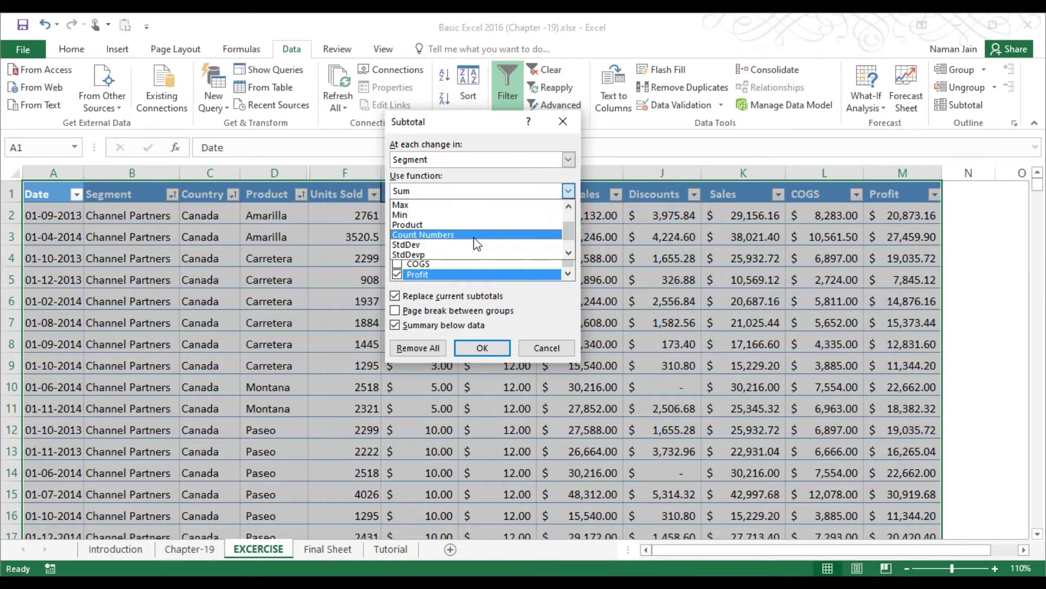
pyautogui.moveTo(573, 228); pyautogui.dragTo(570, 249)
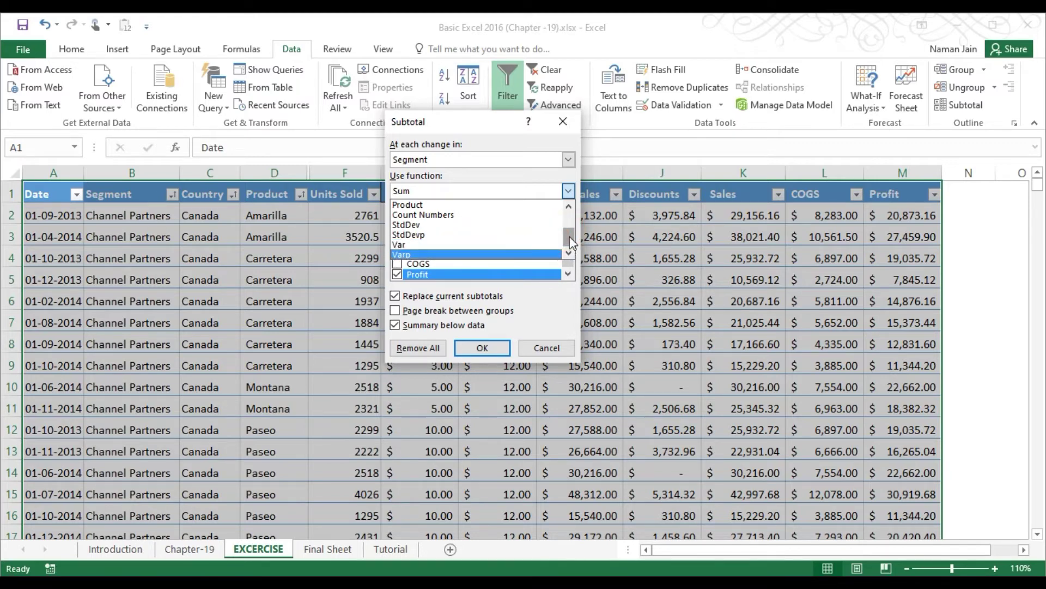
pyautogui.moveTo(570, 239); pyautogui.dragTo(568, 214)
pyautogui.click(541, 206)
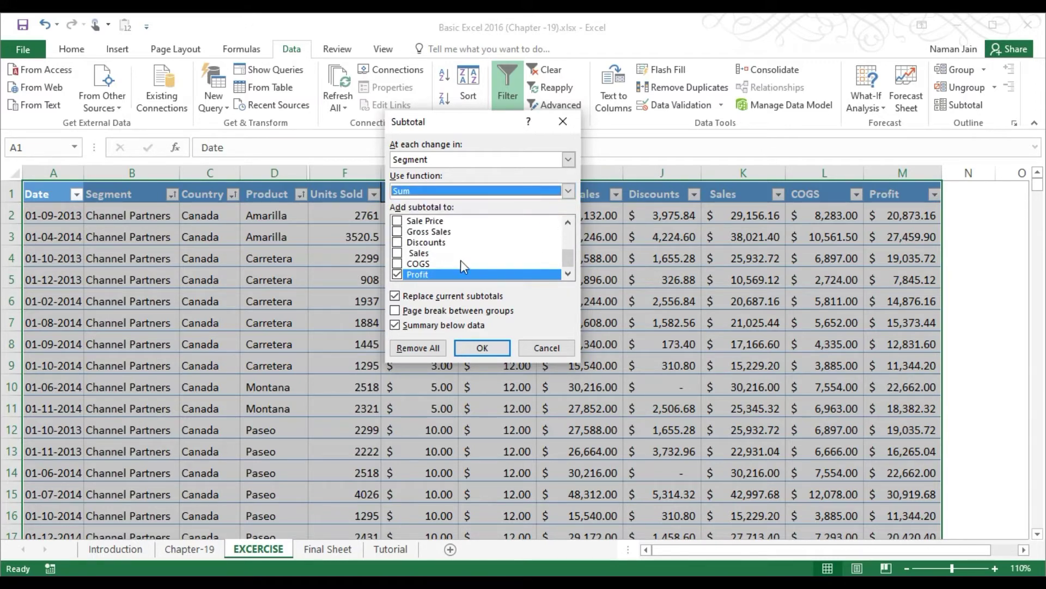
# Add the Segment subtotals to Gross Sales, Discounts, Sales, COGS and Profit, and apply them
pyautogui.moveTo(458, 123); pyautogui.dragTo(266, 104)
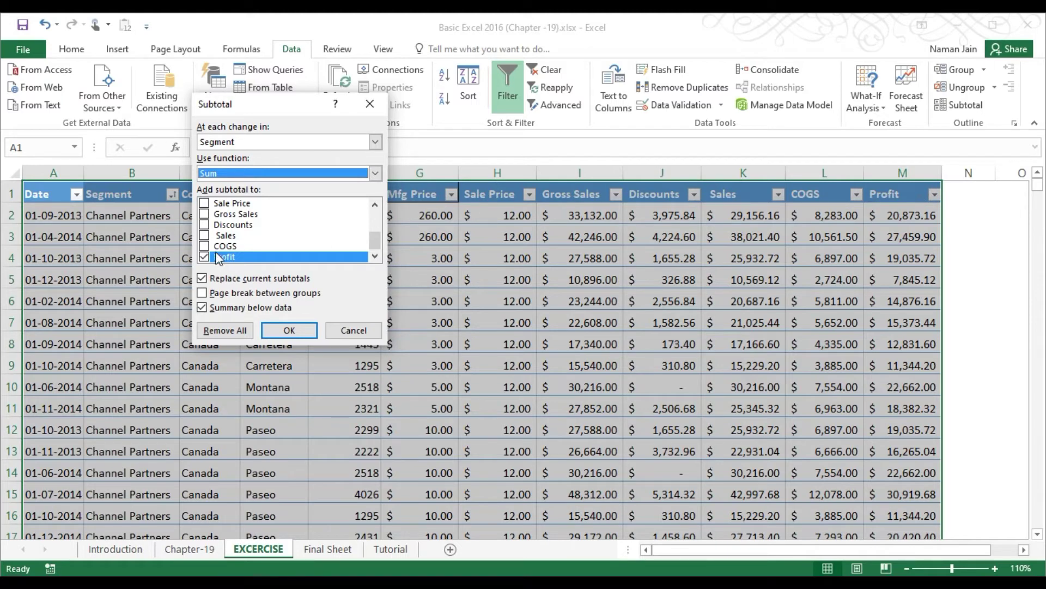
pyautogui.click(204, 214)
pyautogui.click(204, 225)
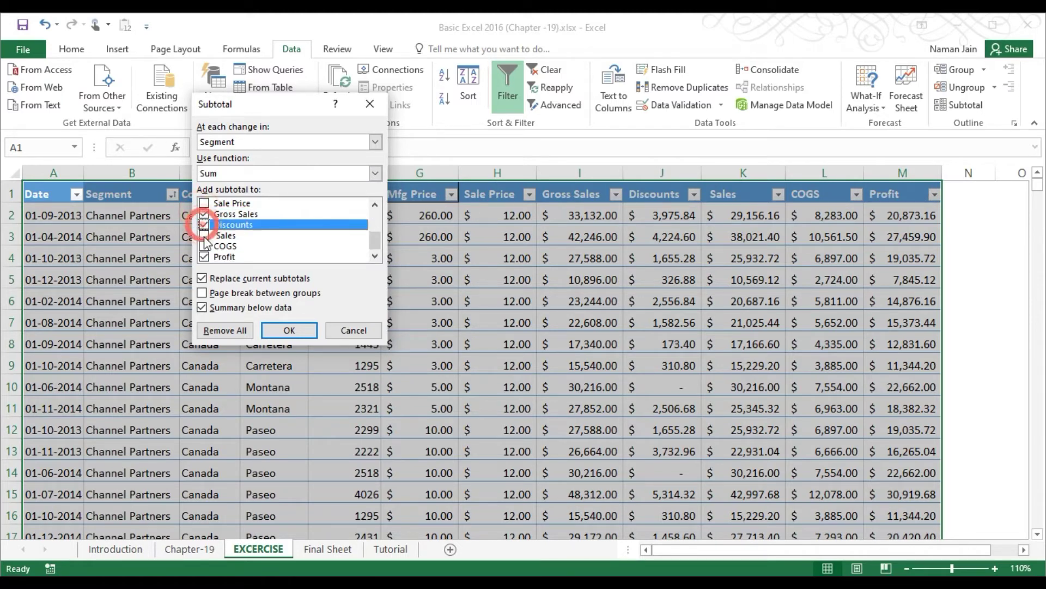
pyautogui.click(204, 235)
pyautogui.click(204, 245)
pyautogui.click(204, 256)
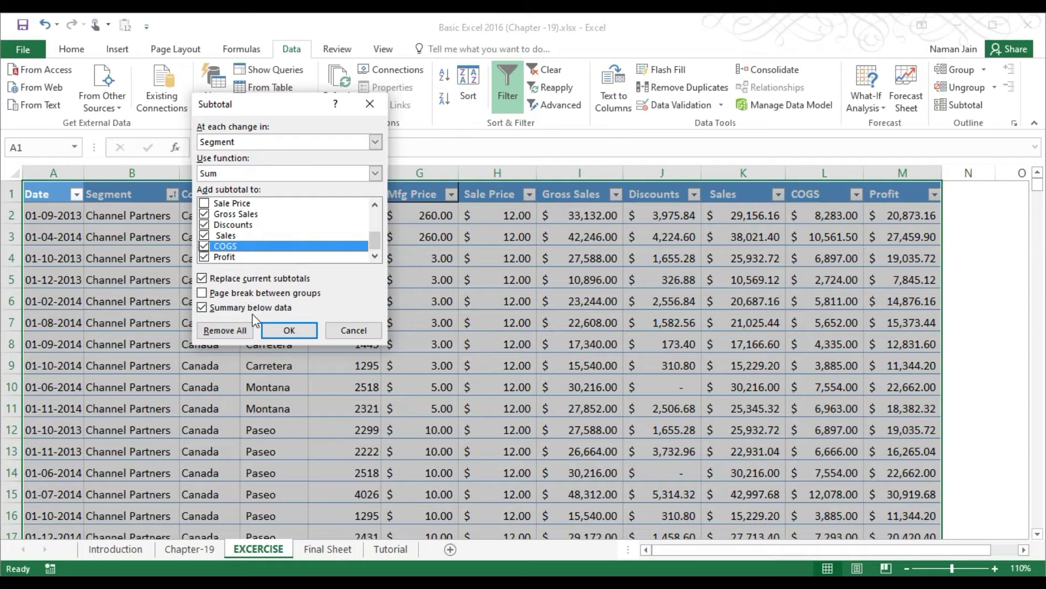
pyautogui.click(279, 330)
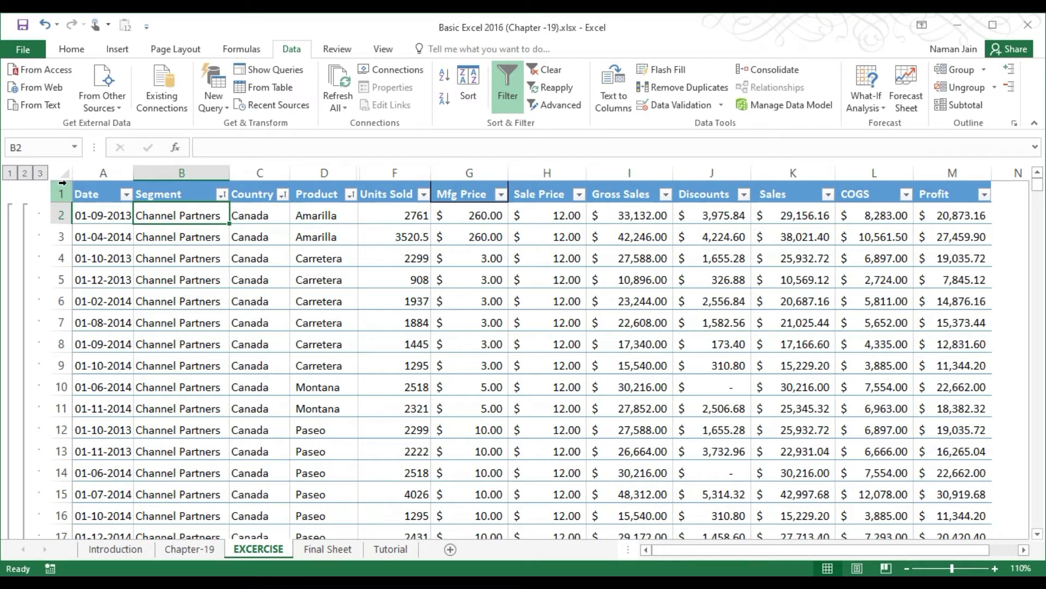
# Collapse the outline to the Grand Total level and remove the decimals from its Gross Sales through Profit amounts
pyautogui.click(9, 172)
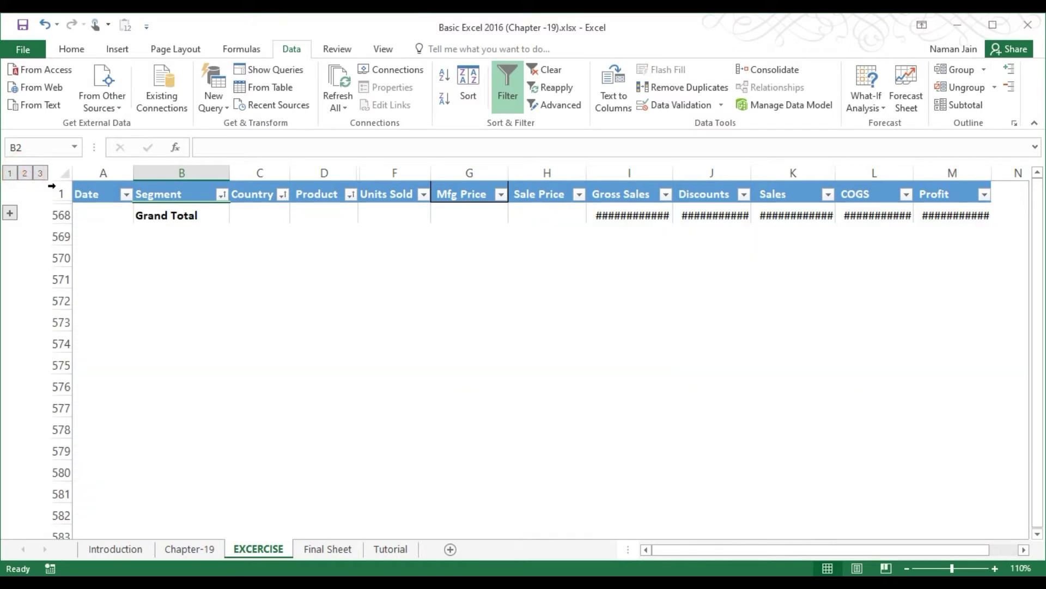
pyautogui.click(146, 216)
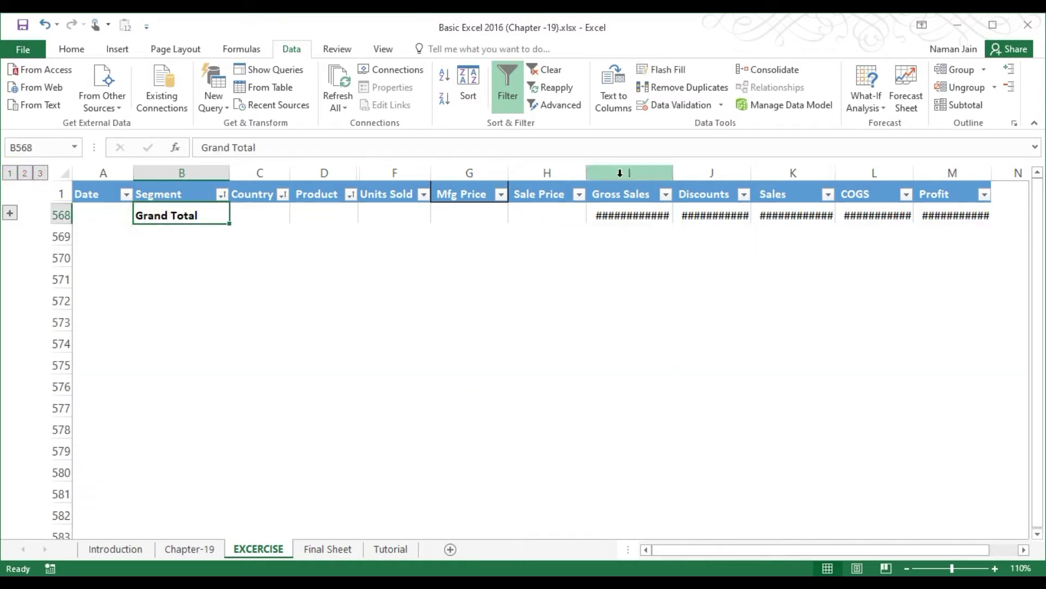
pyautogui.click(626, 214)
pyautogui.moveTo(665, 213); pyautogui.dragTo(948, 220)
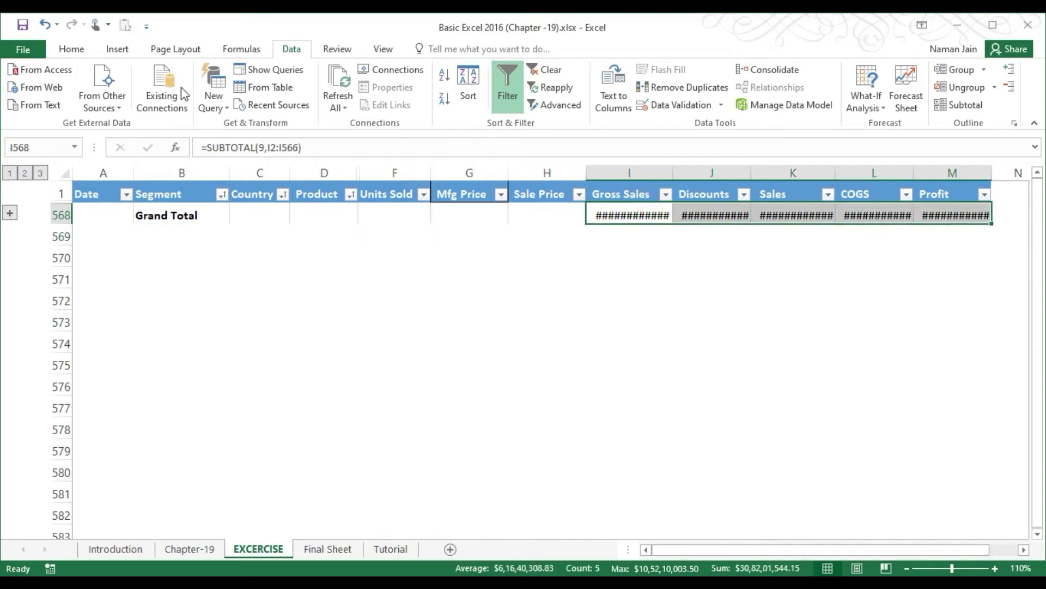
pyautogui.click(72, 50)
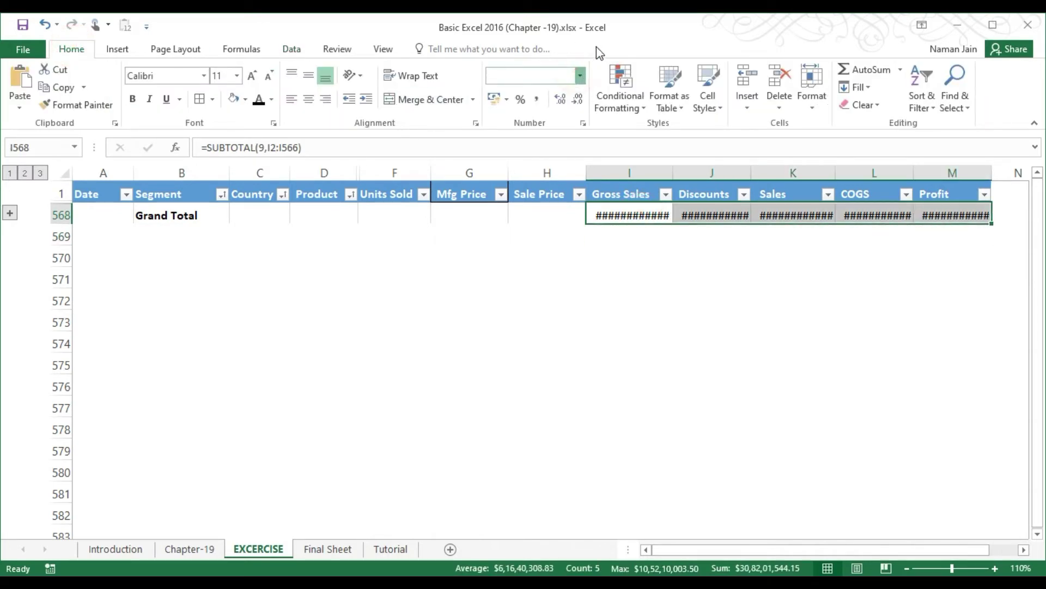
pyautogui.click(578, 99)
pyautogui.click(578, 99)
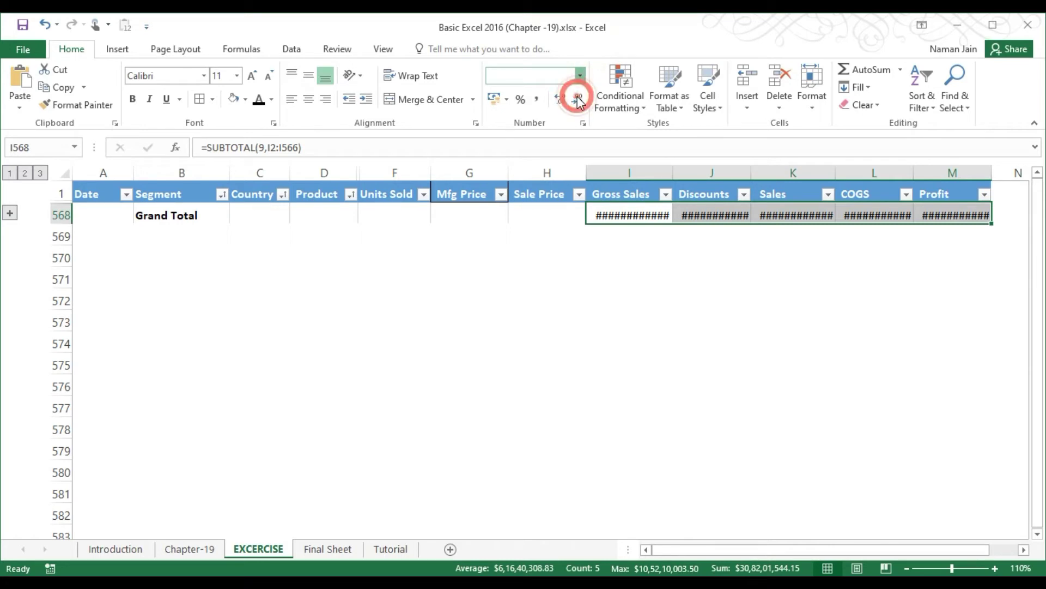
pyautogui.click(579, 100)
pyautogui.click(579, 103)
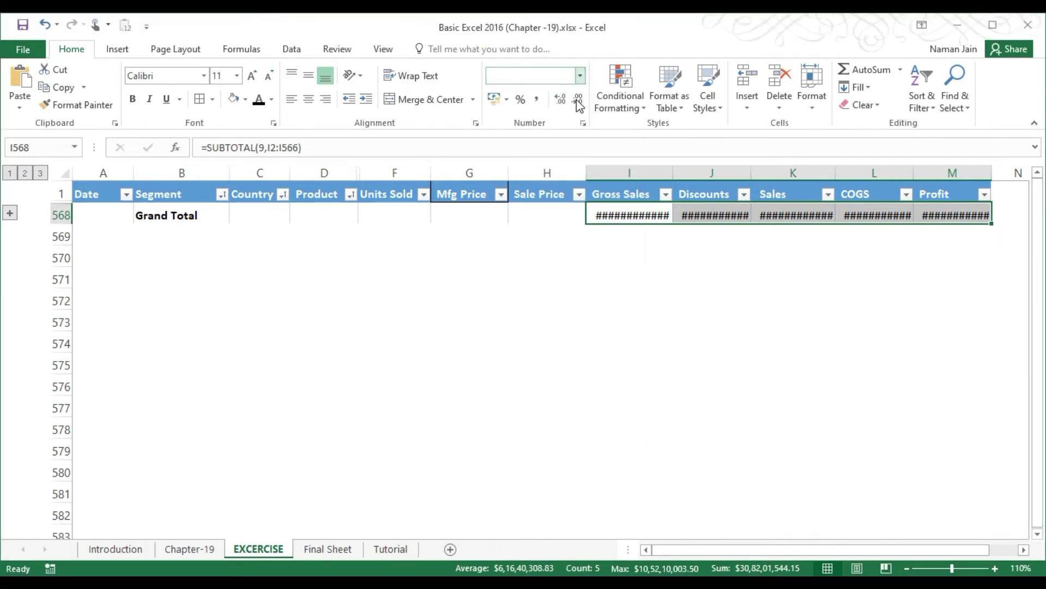
# Examine the Grand Total amounts for Gross Sales, Discounts, Sales, COGS and Profit
pyautogui.click(601, 215)
pyautogui.click(710, 215)
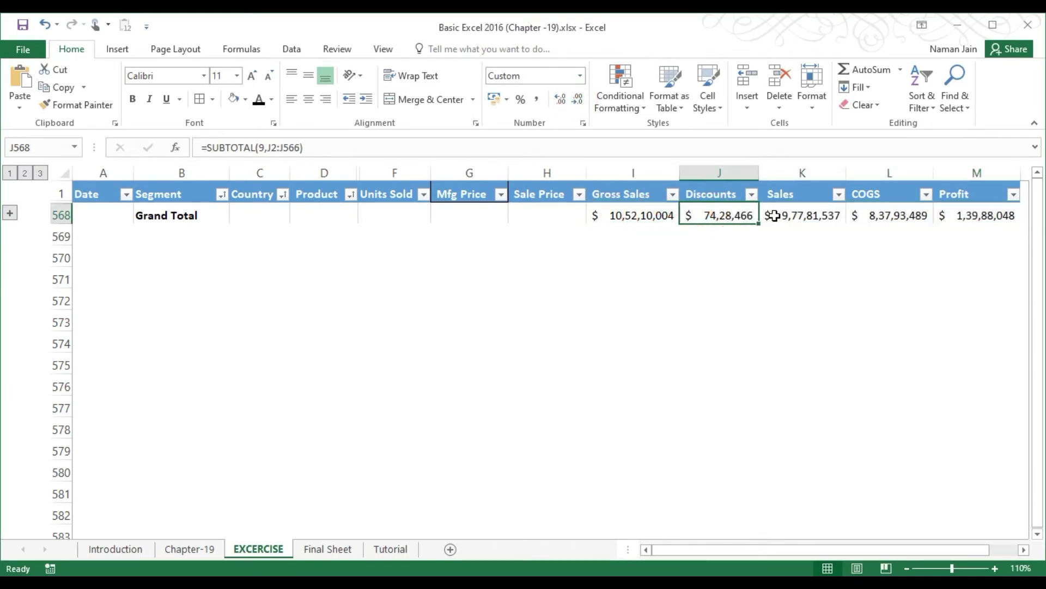
pyautogui.click(773, 215)
pyautogui.click(893, 212)
pyautogui.click(960, 215)
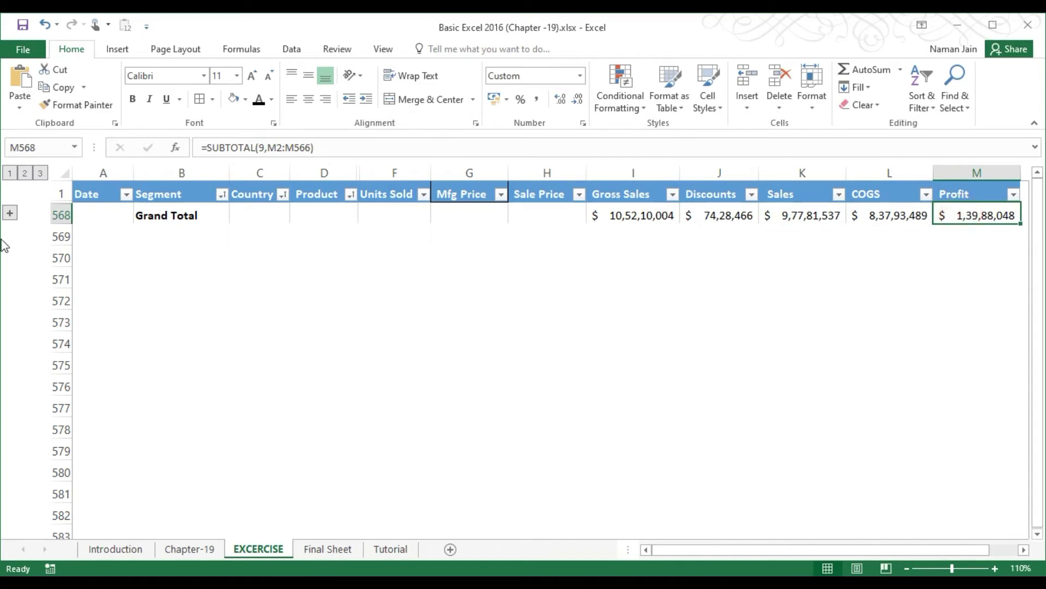
# Set the outline to the segment totals level and go through the total rows from Channel Partners to Small Business
pyautogui.click(10, 215)
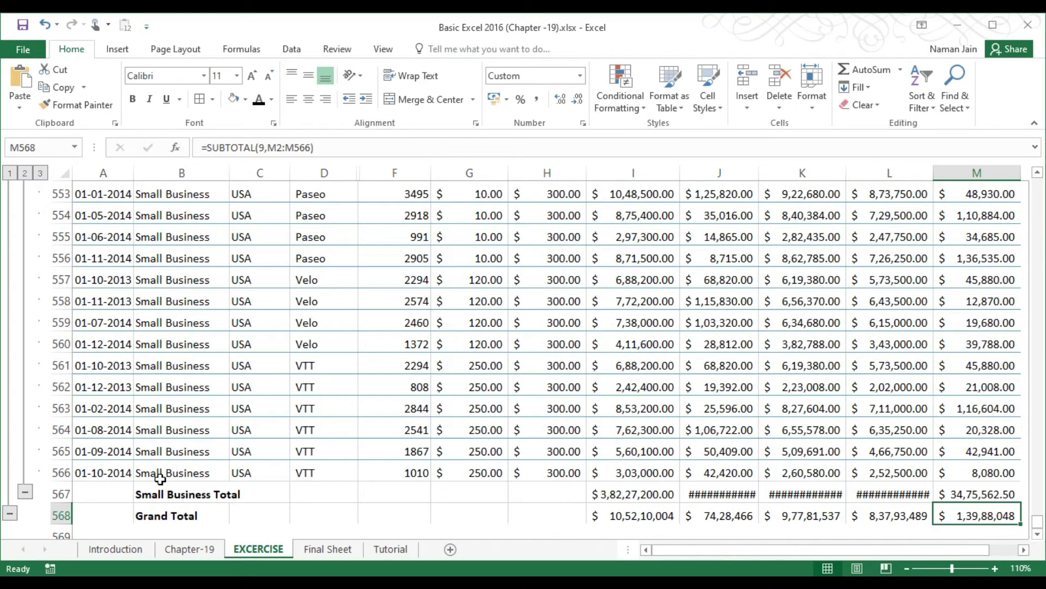
pyautogui.click(25, 173)
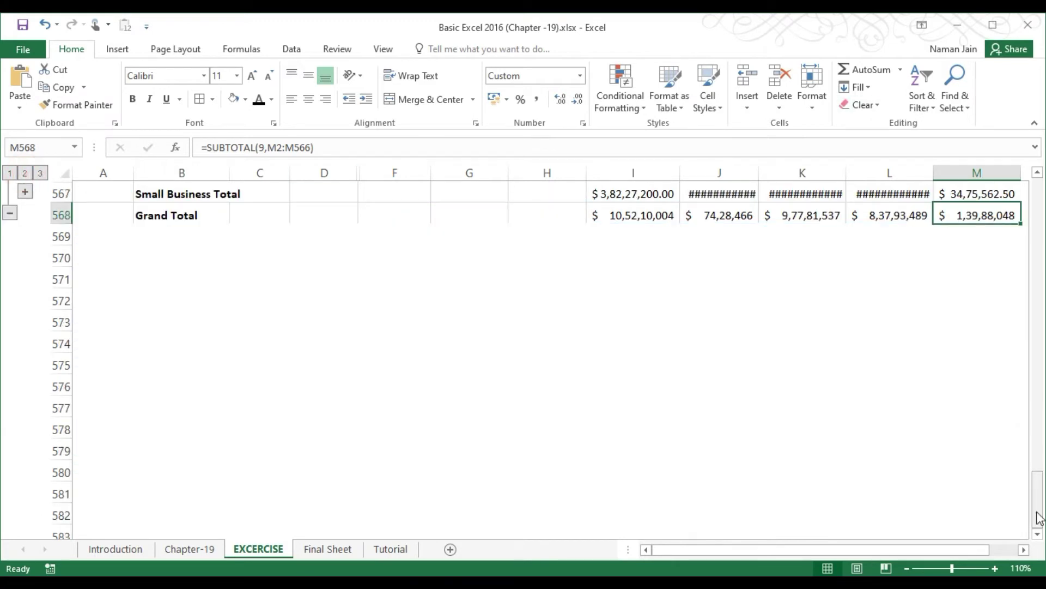
pyautogui.moveTo(1038, 498); pyautogui.dragTo(1039, 212)
pyautogui.click(164, 215)
pyautogui.click(148, 235)
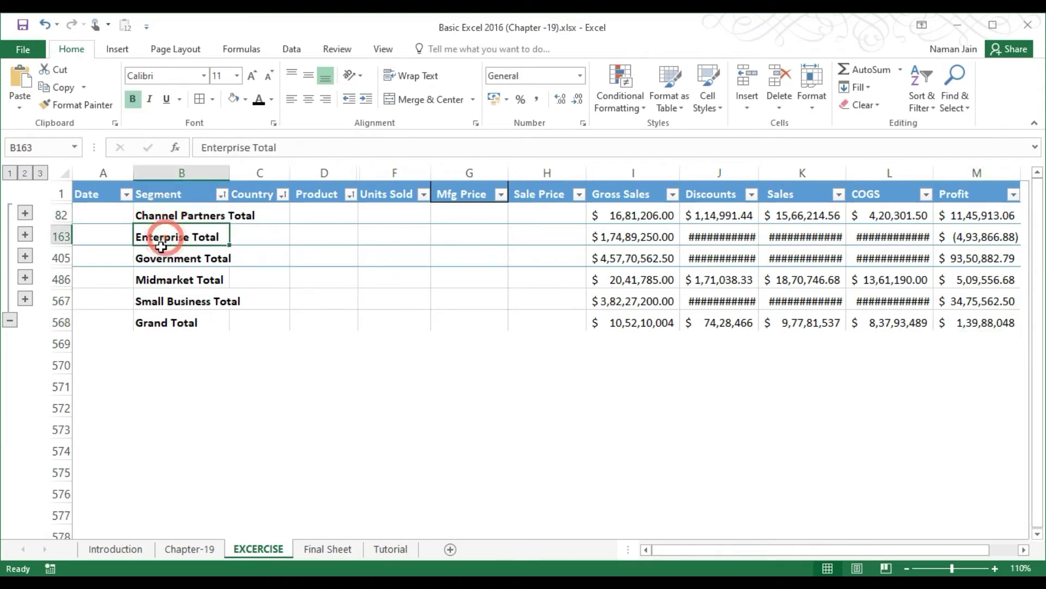
pyautogui.click(145, 257)
pyautogui.click(142, 278)
pyautogui.click(137, 301)
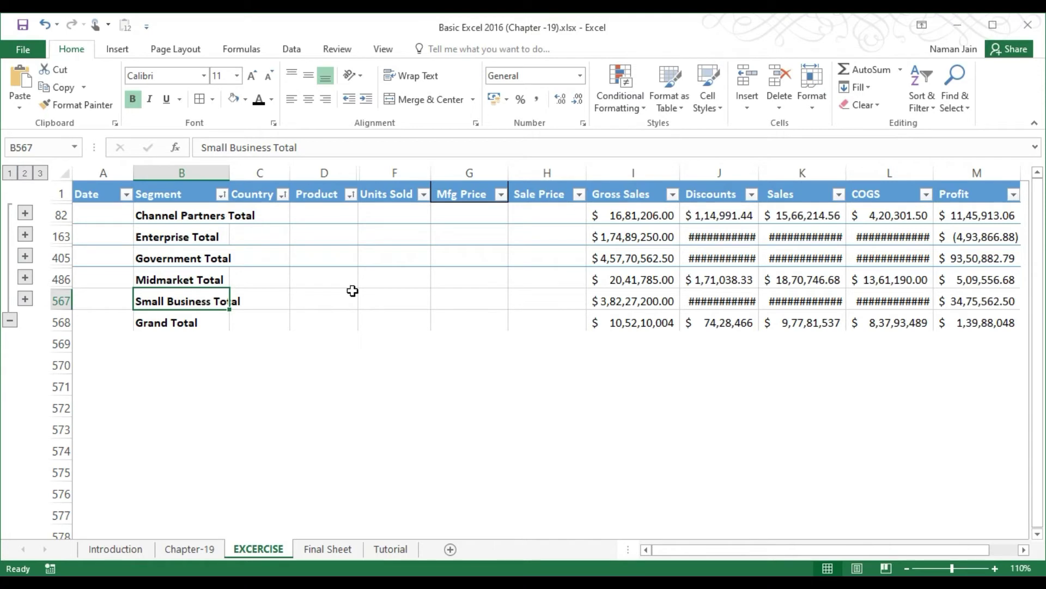
# Widen the Discounts column and hide the Mfg Price and Sale Price columns
pyautogui.moveTo(757, 179); pyautogui.dragTo(769, 179)
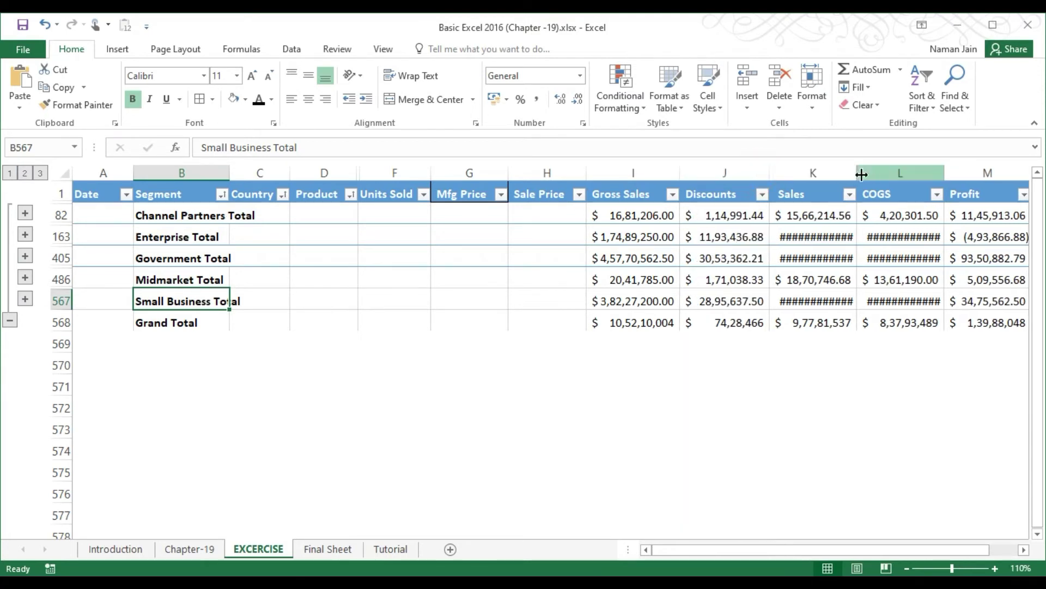
pyautogui.moveTo(468, 172); pyautogui.dragTo(530, 172)
pyautogui.rightClick(530, 172)
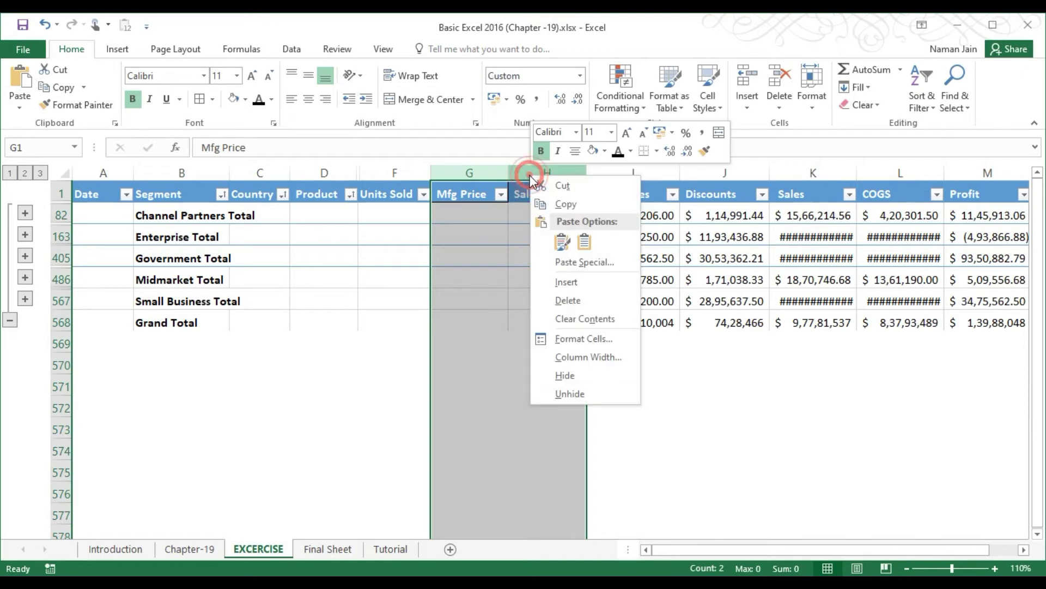
pyautogui.click(577, 376)
pyautogui.click(540, 322)
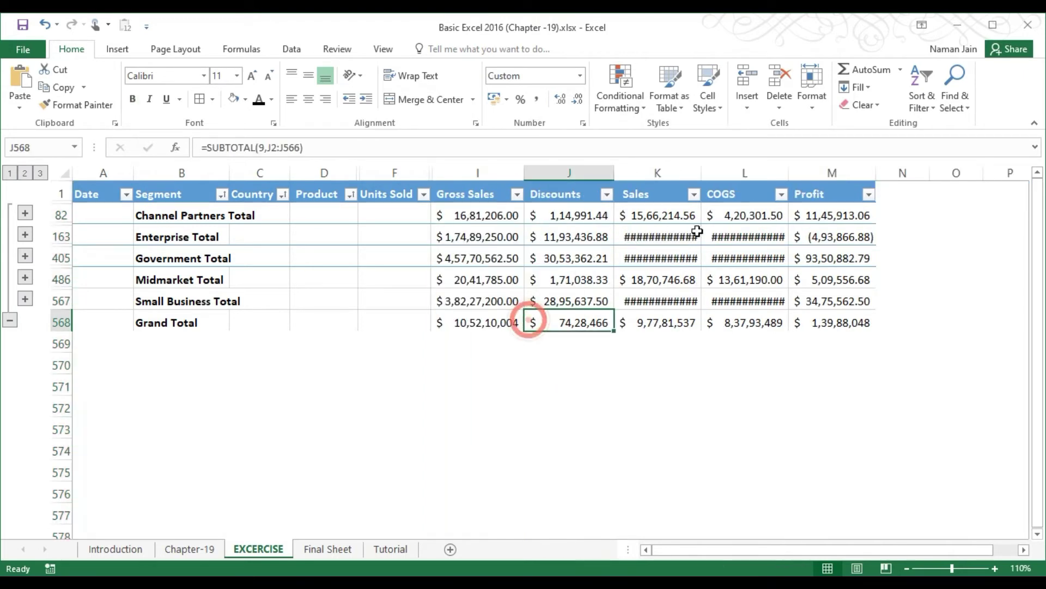
# Fit the Sales and COGS columns to their contents and widen the Profit column slightly
pyautogui.doubleClick(702, 172)
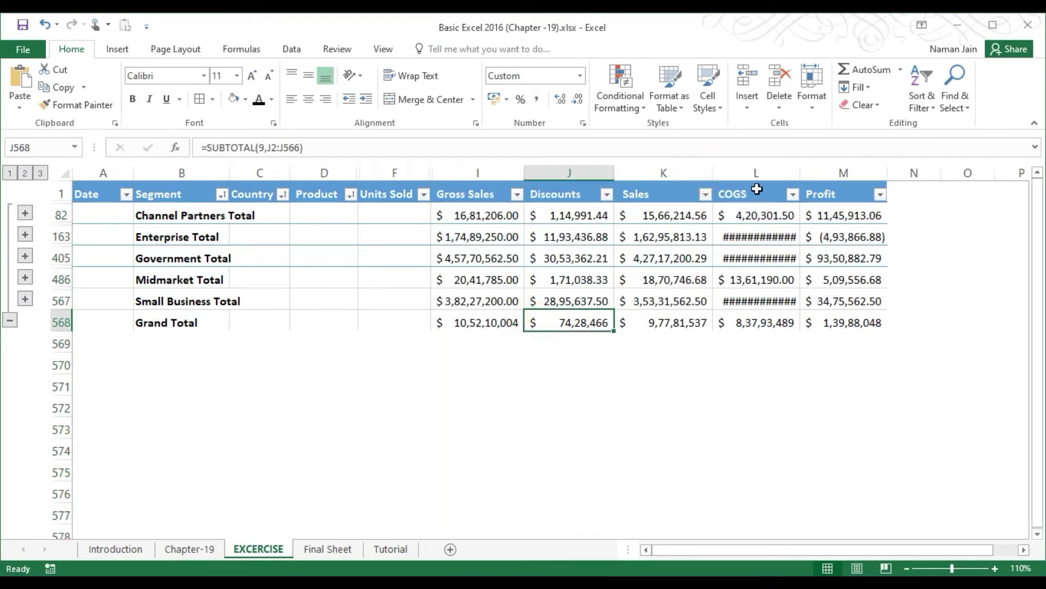
pyautogui.doubleClick(799, 172)
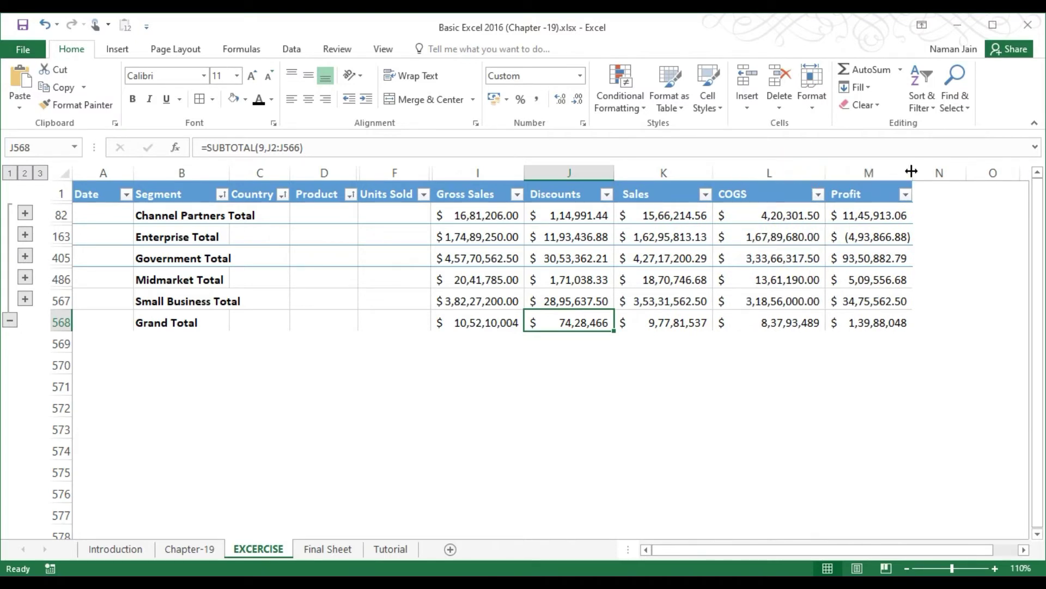
pyautogui.moveTo(913, 172); pyautogui.dragTo(925, 171)
pyautogui.click(161, 214)
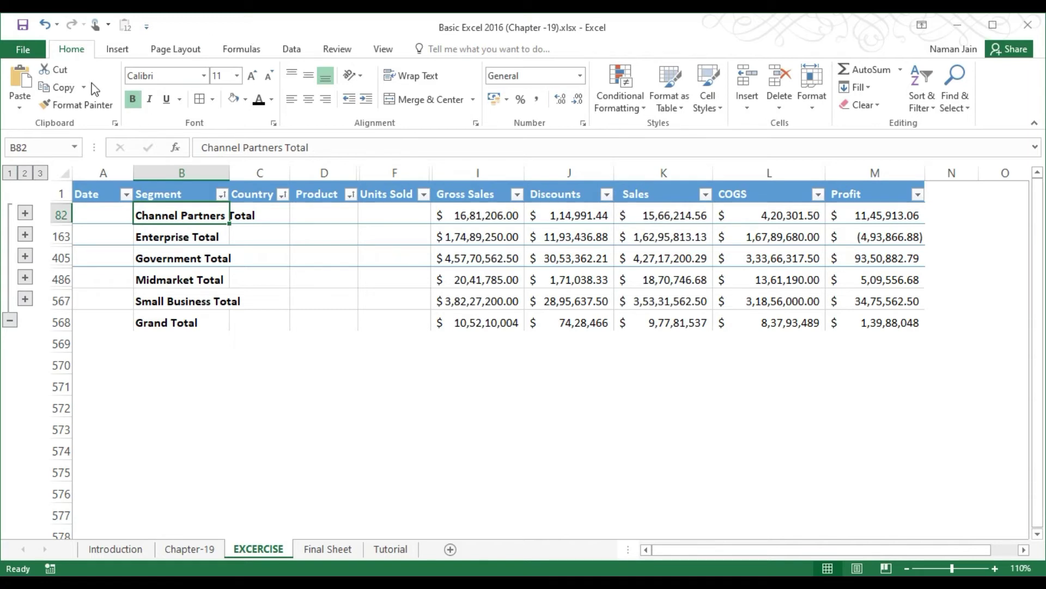
pyautogui.click(293, 50)
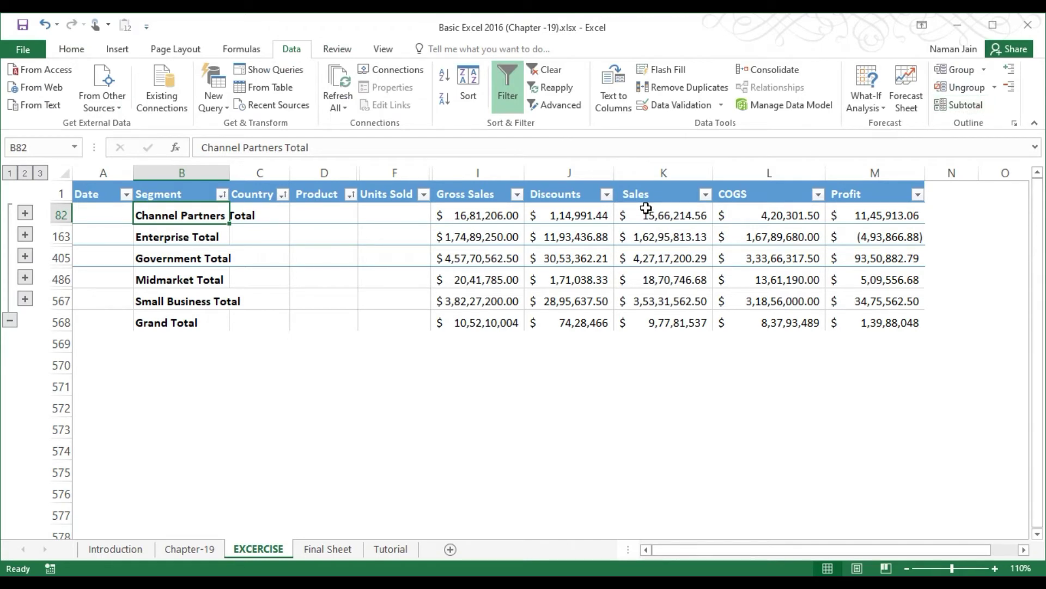
pyautogui.click(962, 105)
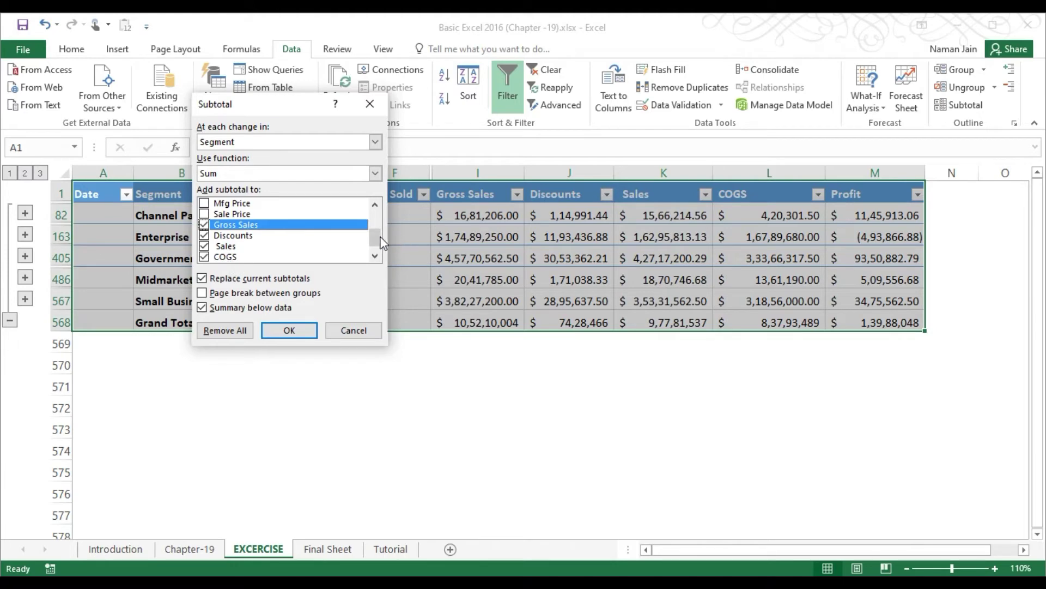
pyautogui.scroll(-1, 382, 240)
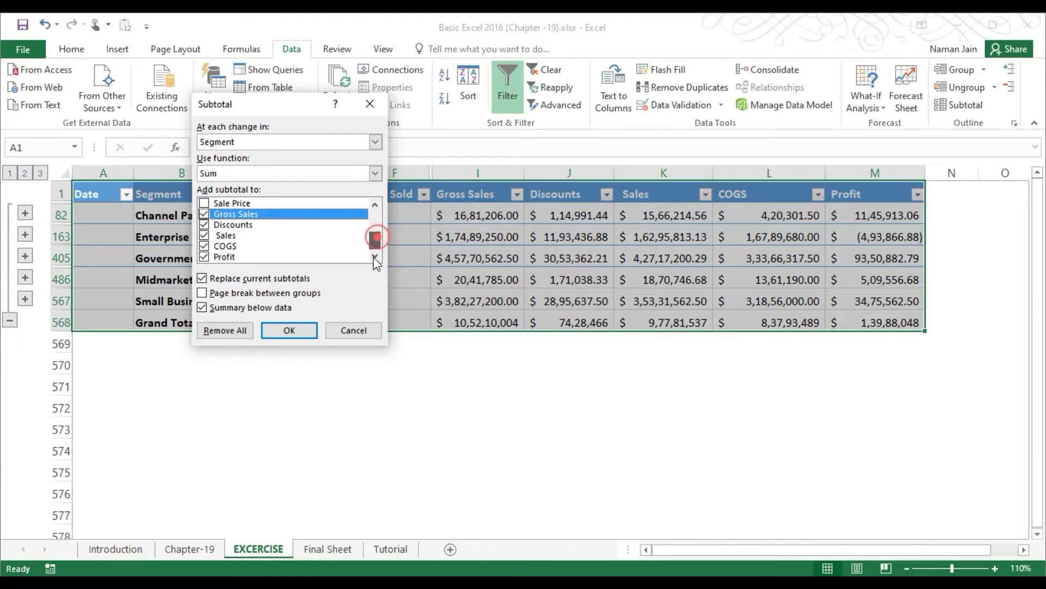
pyautogui.click(359, 328)
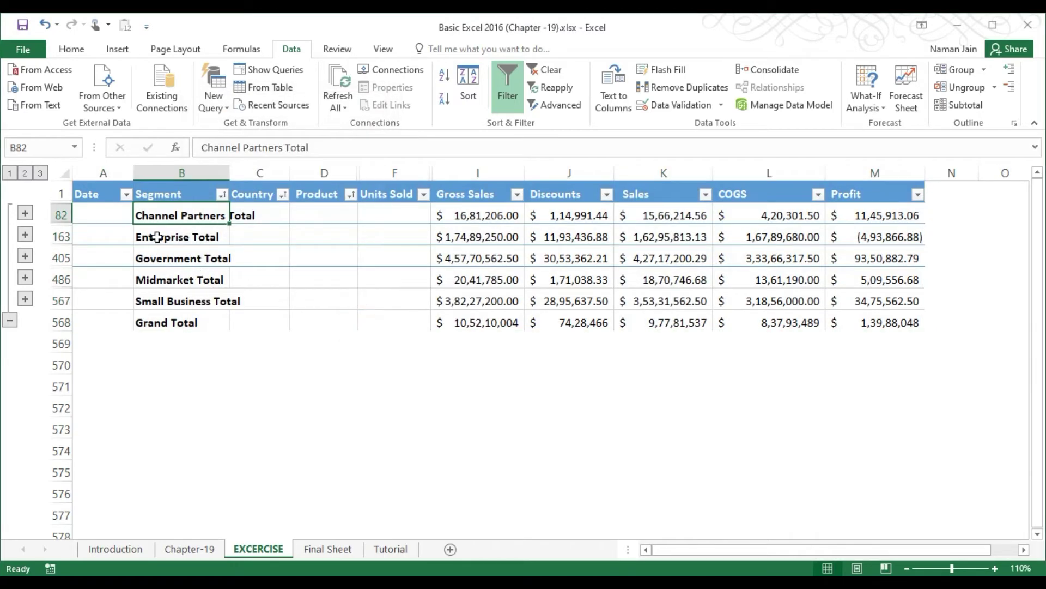
# Expand the Channel Partners group to examine its segment, country and product entries, and return to the segment totals level
pyautogui.click(156, 237)
pyautogui.click(25, 213)
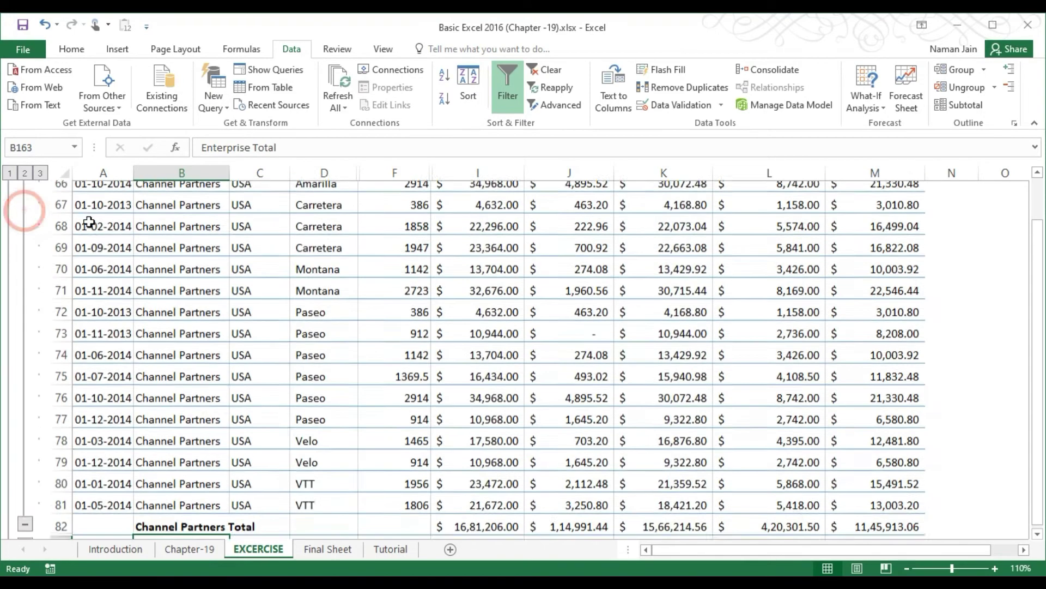
pyautogui.click(205, 508)
pyautogui.click(242, 495)
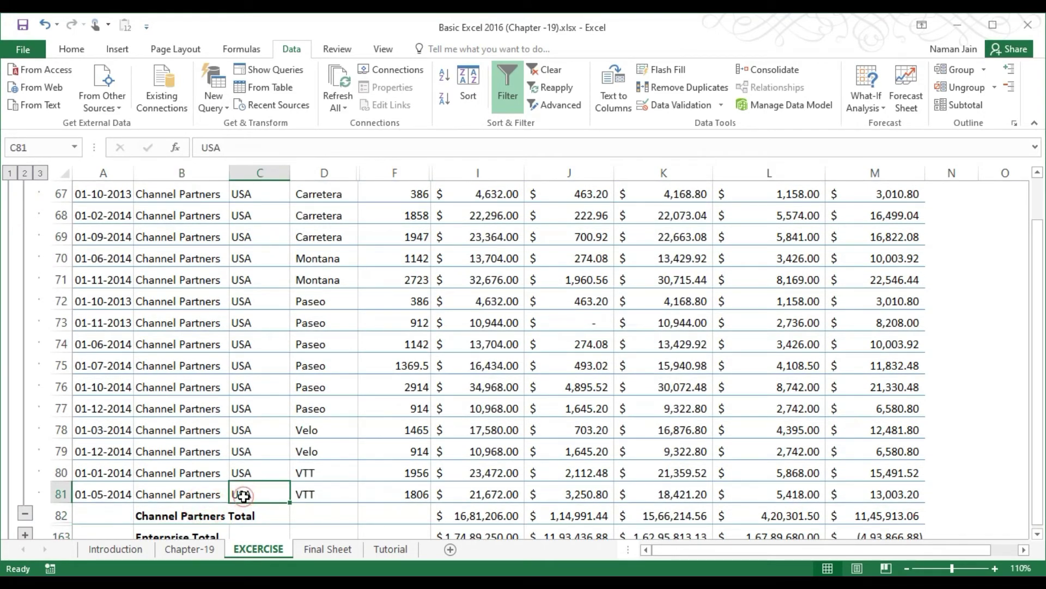
pyautogui.click(306, 497)
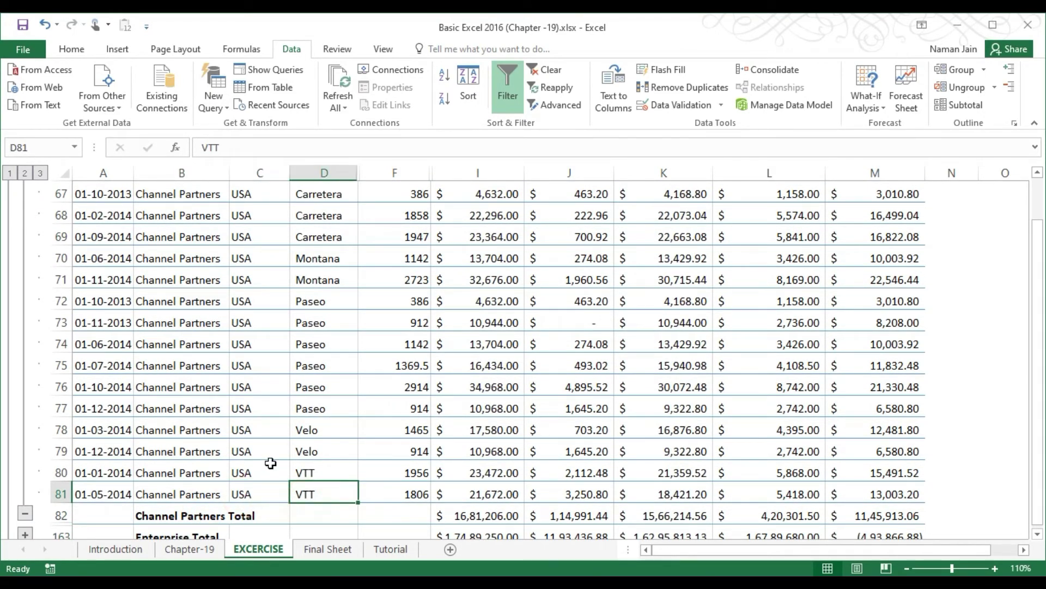
pyautogui.click(25, 173)
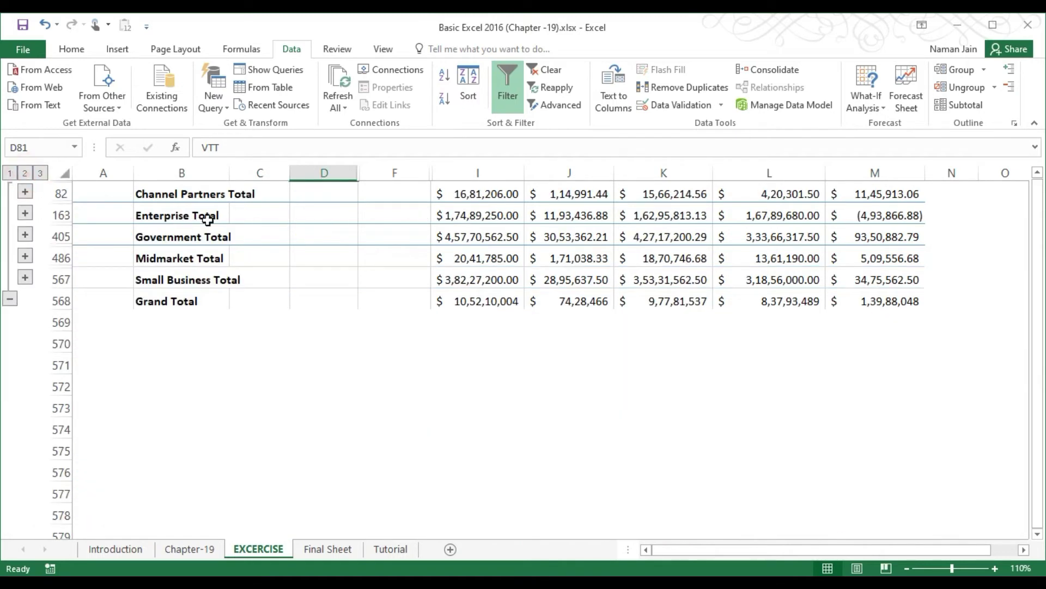
pyautogui.moveTo(1039, 452); pyautogui.dragTo(1045, 398)
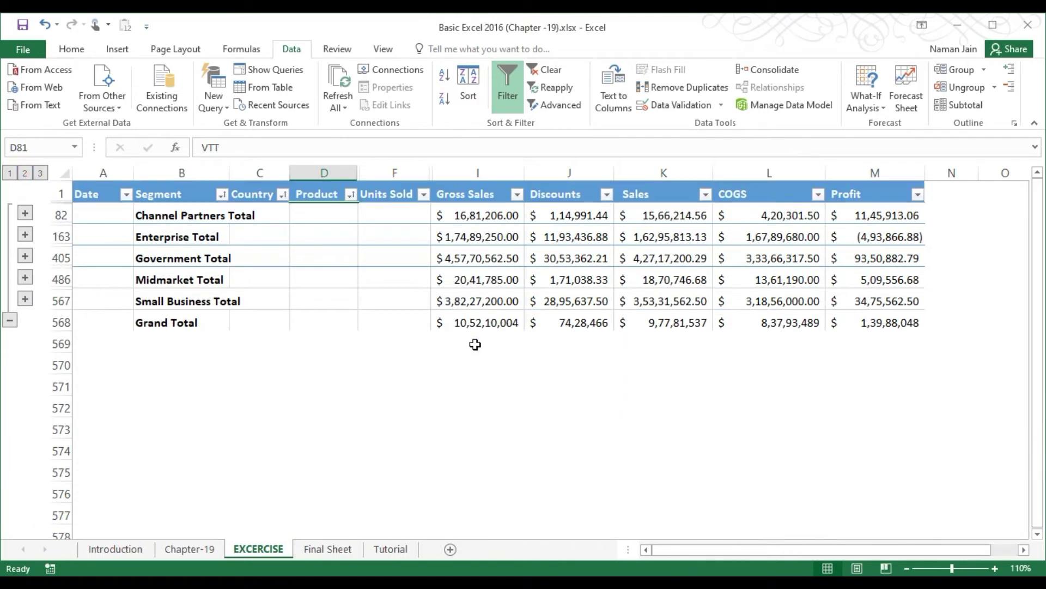
# Add Sum subtotals at each change in Country for Gross Sales, Discounts, Sales, COGS and Profit without replacing the current subtotals
pyautogui.click(962, 104)
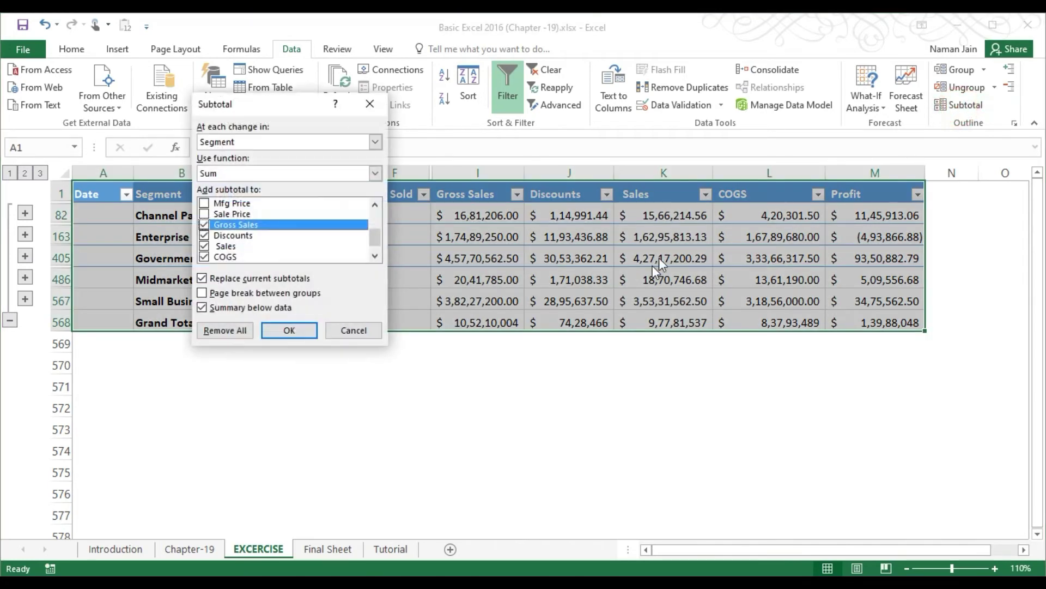
pyautogui.click(376, 140)
pyautogui.click(318, 175)
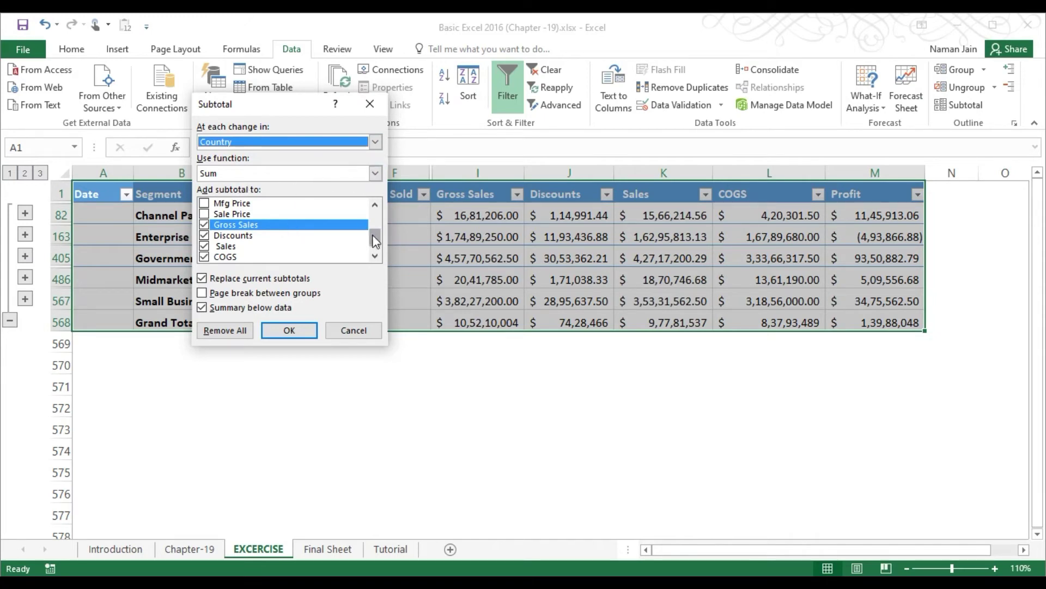
pyautogui.moveTo(373, 235); pyautogui.dragTo(372, 259)
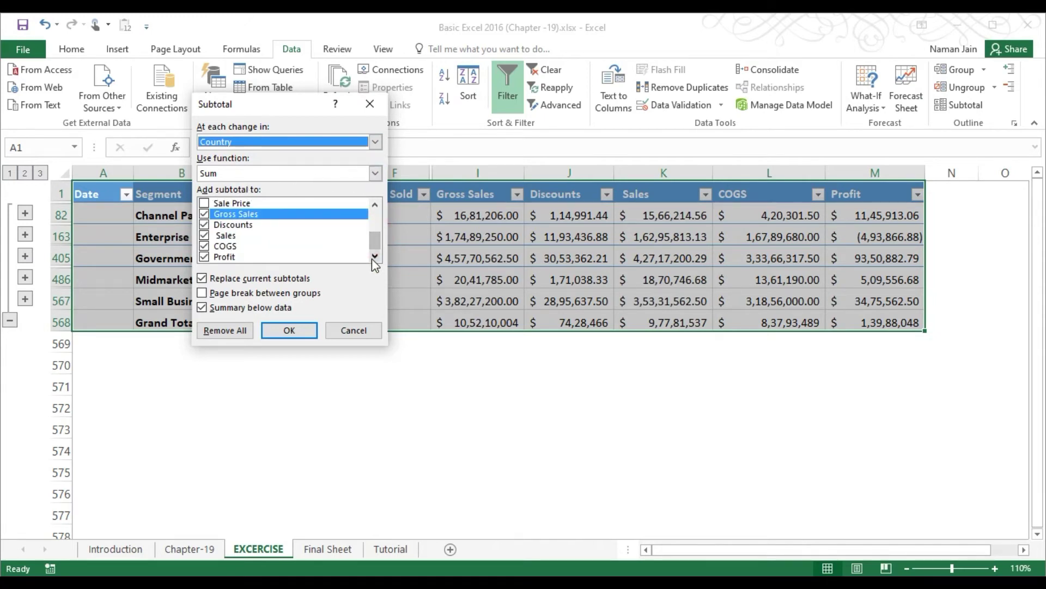
pyautogui.click(203, 280)
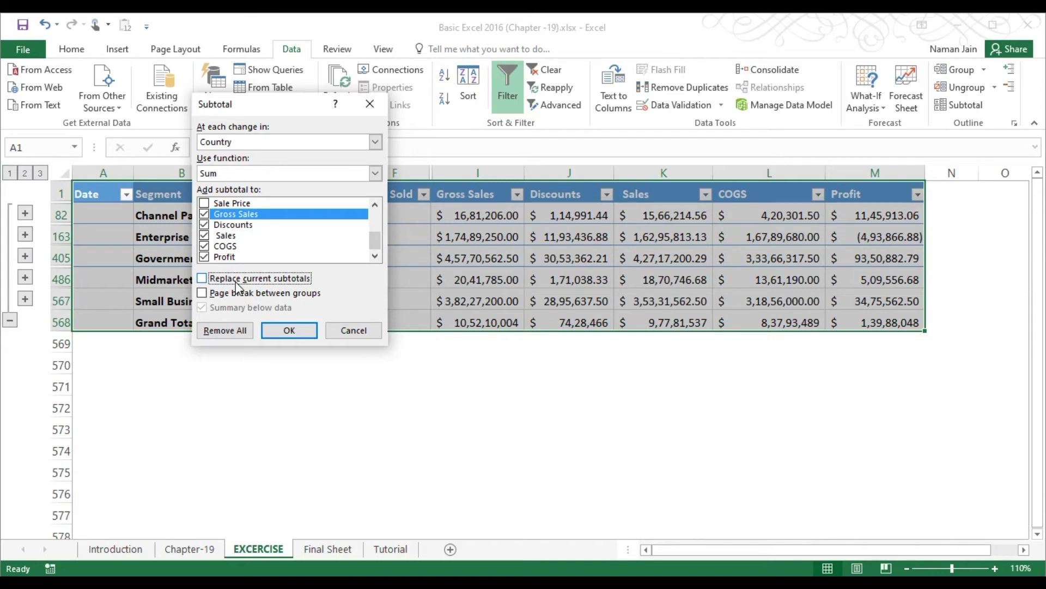
pyautogui.click(288, 330)
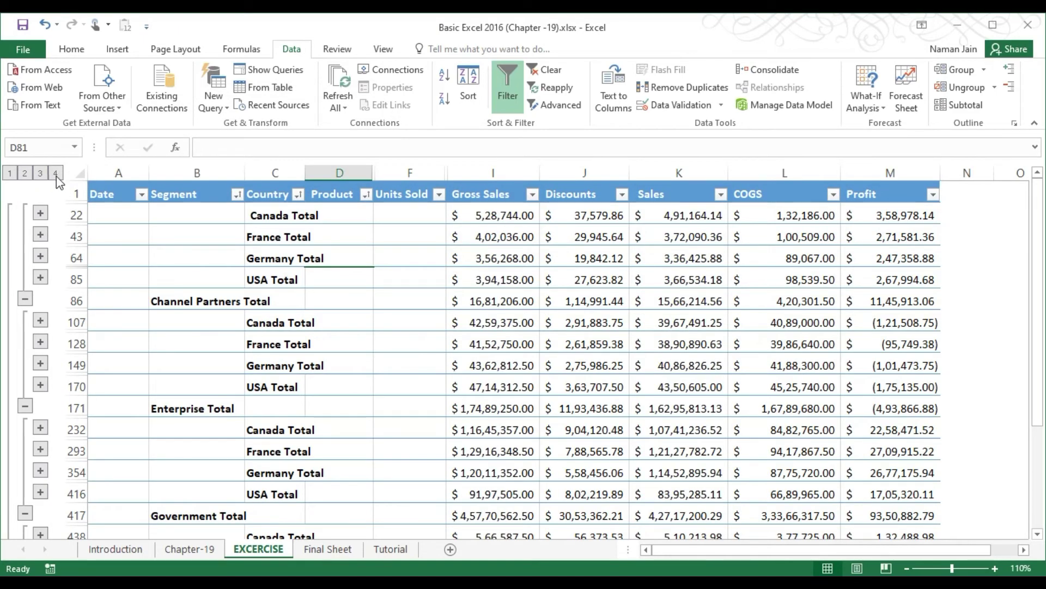
# Collapse the outline to the grand total and expand it to the segment totals, checking the rows under the Segment header
pyautogui.click(10, 174)
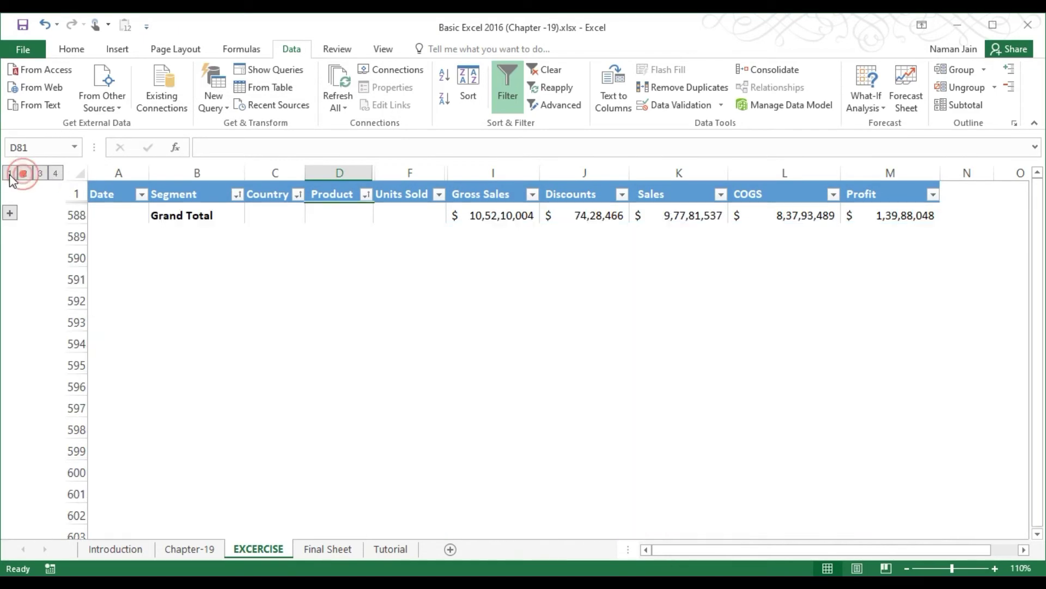
pyautogui.click(168, 212)
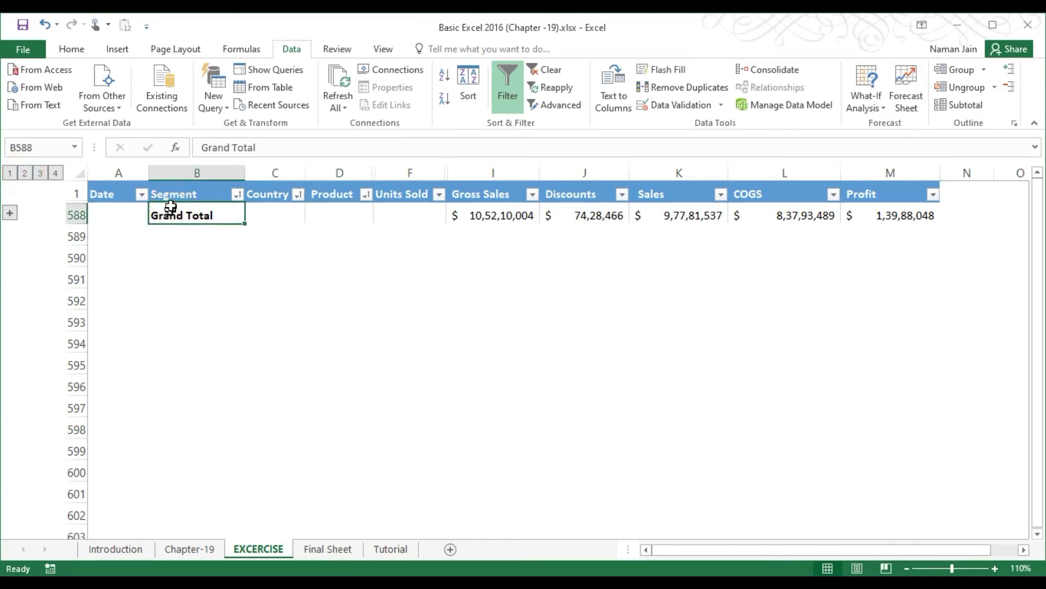
pyautogui.click(183, 190)
pyautogui.press('Down')
pyautogui.press('Up')
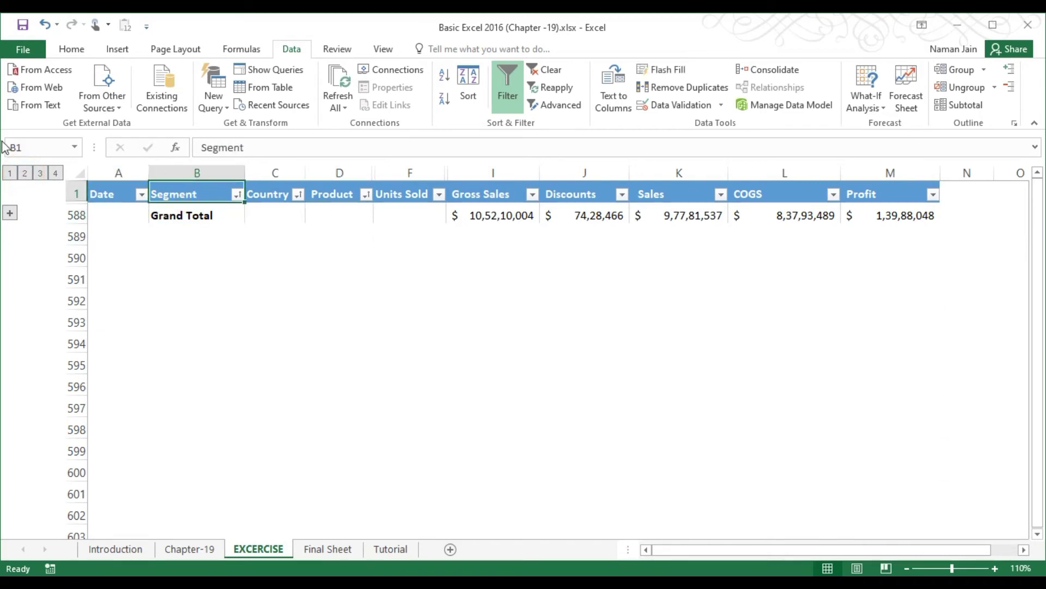
pyautogui.click(25, 173)
pyautogui.press('Down')
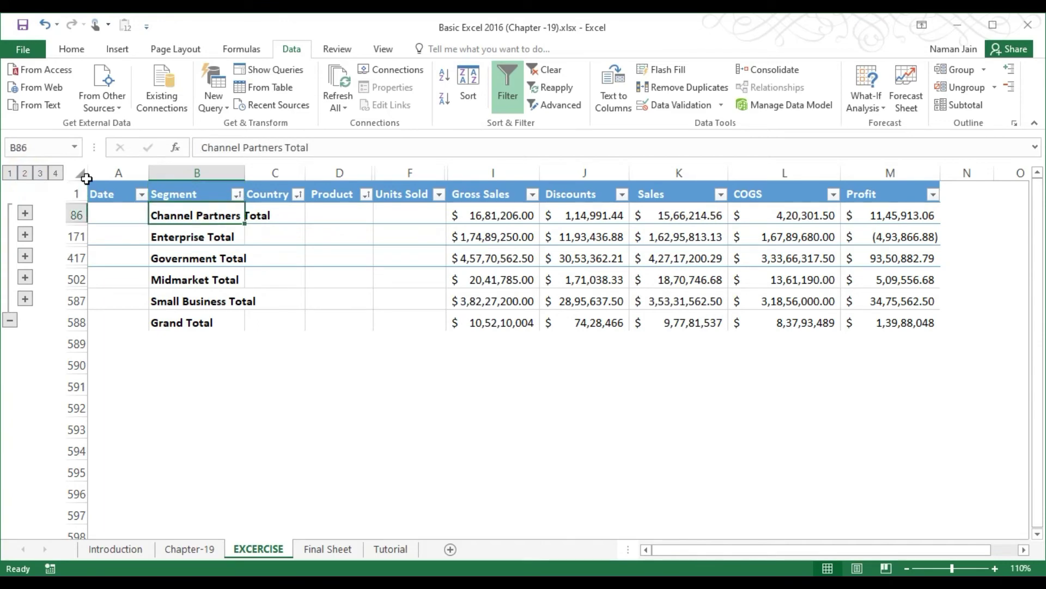
pyautogui.press('Up')
# Set the outline to the country totals level and examine the Canada and Channel Partners totals under the Country and Segment headers
pyautogui.click(40, 173)
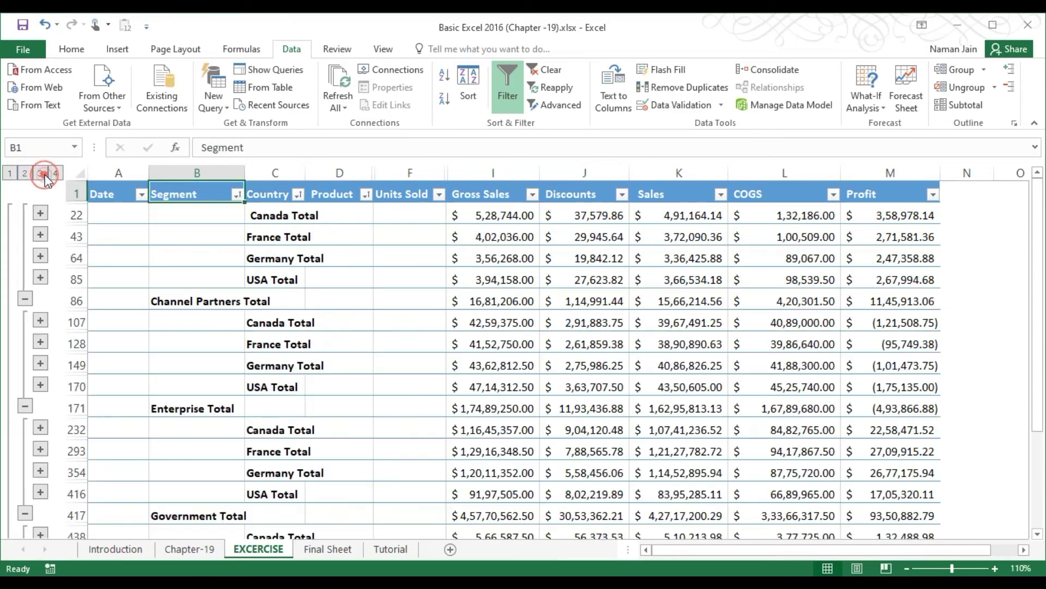
pyautogui.click(265, 195)
pyautogui.click(275, 219)
pyautogui.click(193, 319)
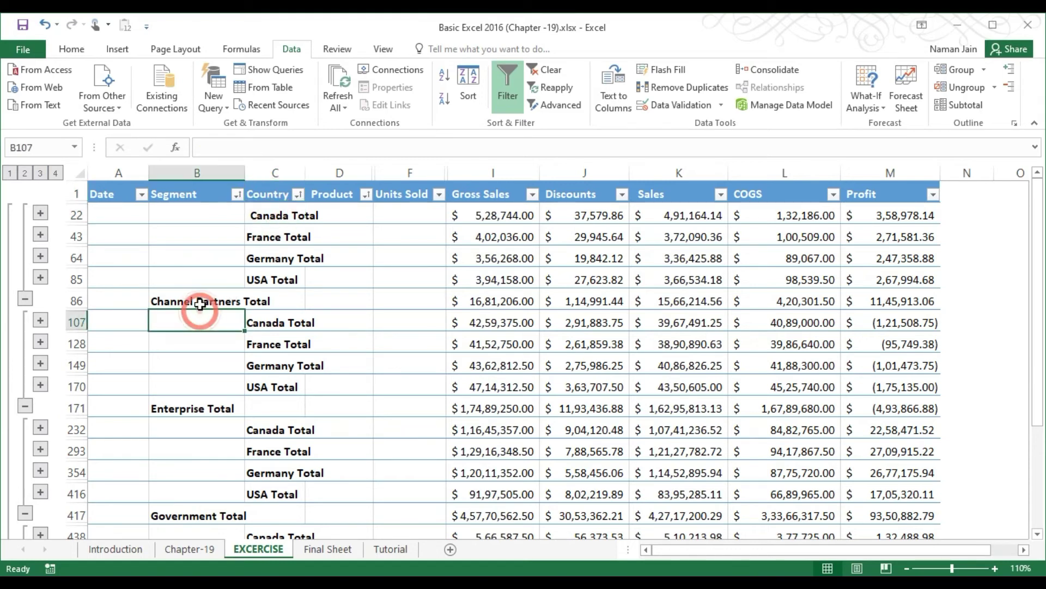
pyautogui.click(167, 301)
pyautogui.click(277, 197)
pyautogui.click(274, 208)
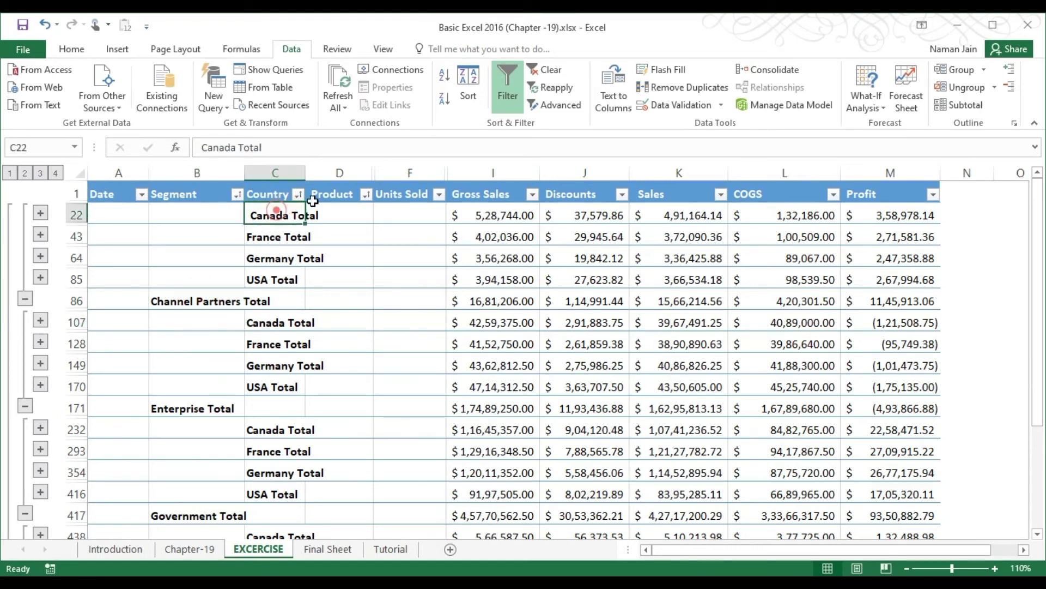
pyautogui.click(339, 195)
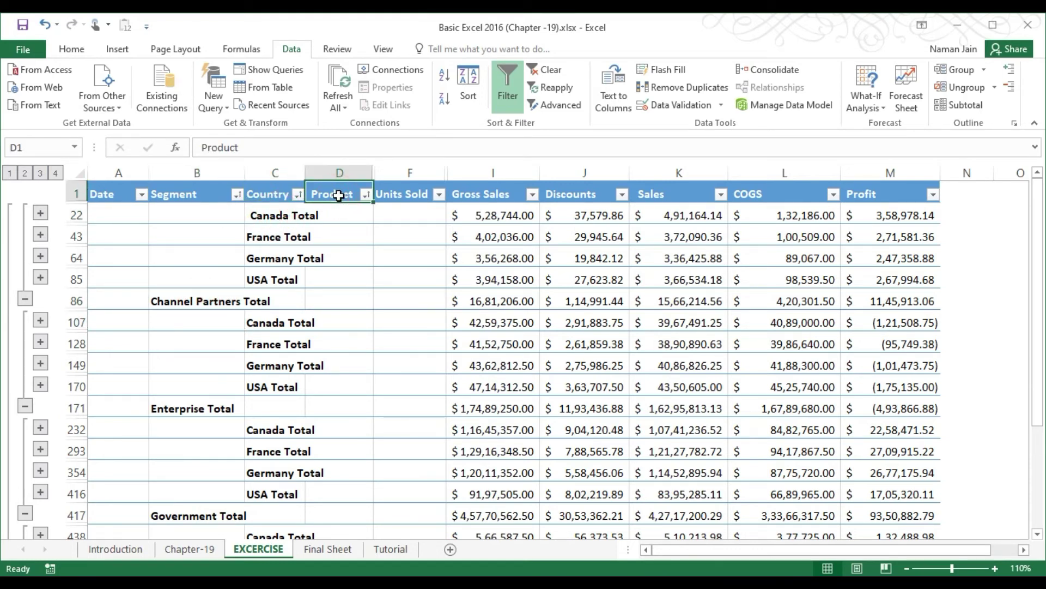
# Expand the Canada group of Channel Partners, examine its segment, country and product entries, and return to the Product header
pyautogui.click(41, 215)
pyautogui.click(203, 429)
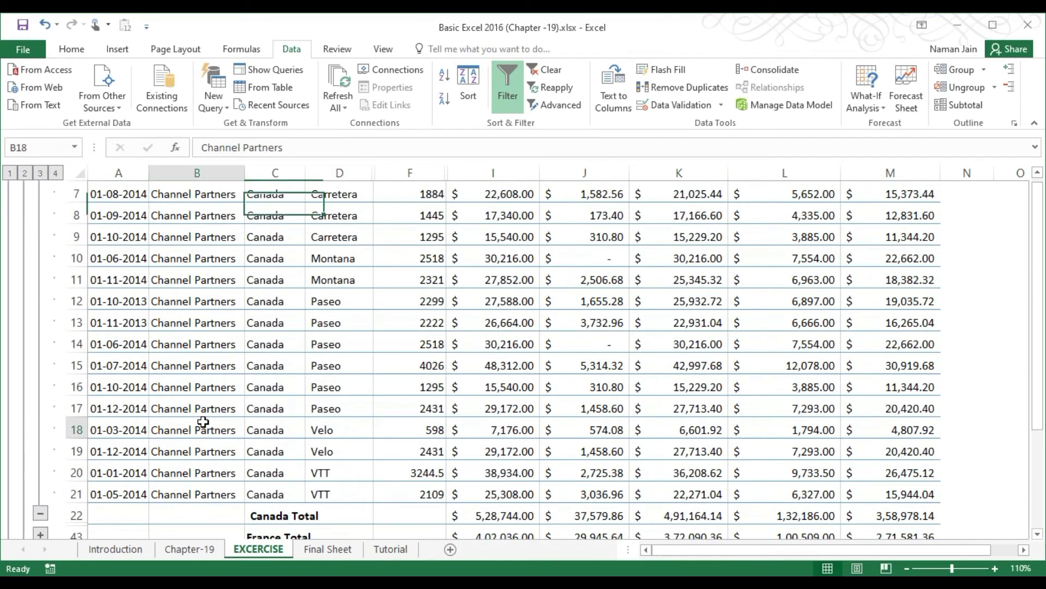
pyautogui.click(256, 388)
pyautogui.click(342, 403)
pyautogui.hotkey('ctrl', 'Up')
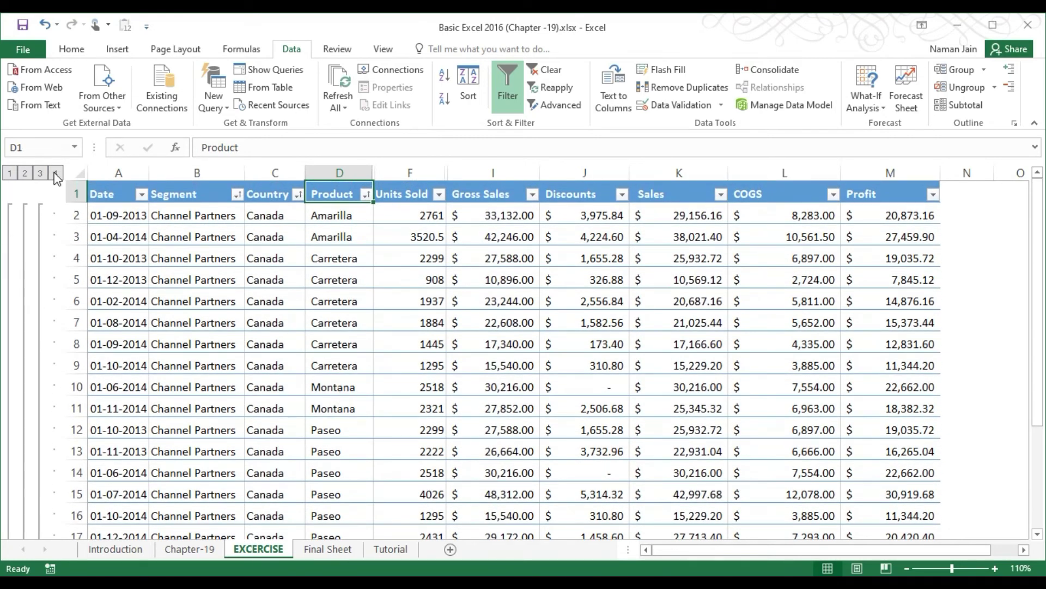
# Collapse the outline to the grand total, return to the segment totals level and select the Channel Partners total
pyautogui.click(25, 172)
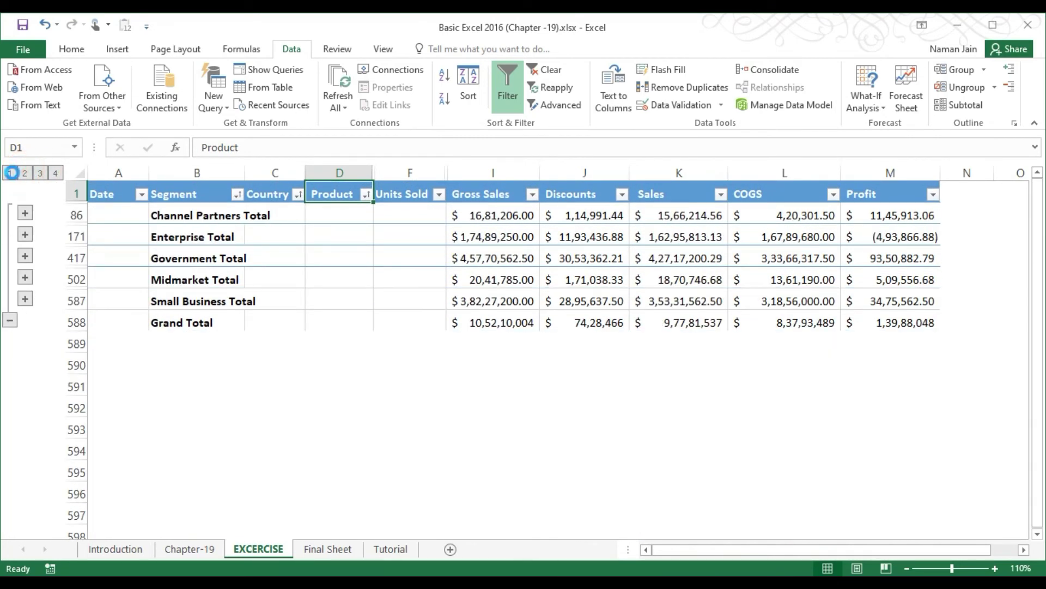
pyautogui.click(10, 173)
pyautogui.click(24, 173)
pyautogui.click(204, 215)
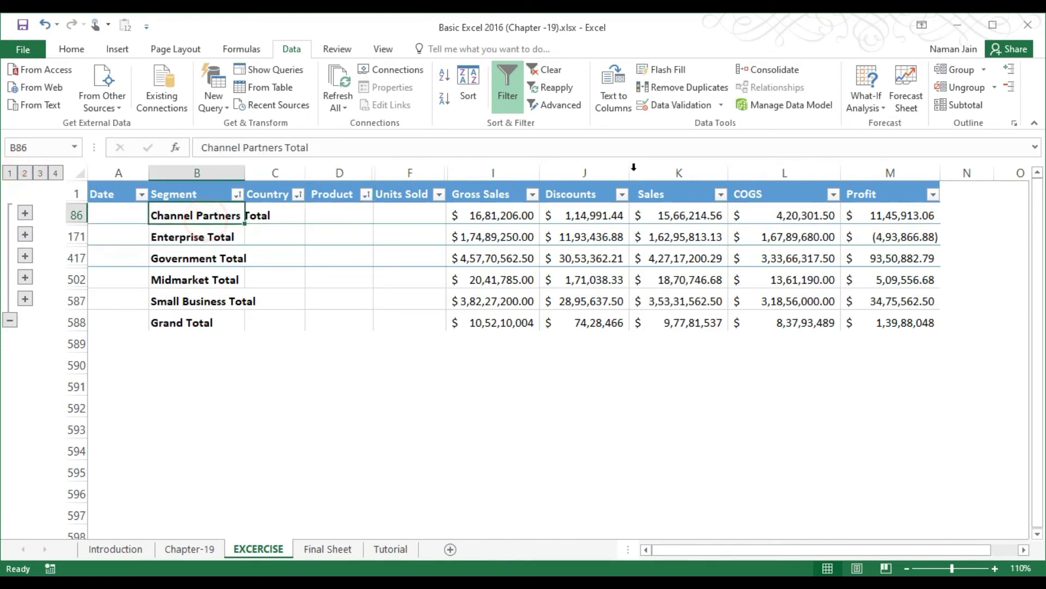
# Add Sum subtotals at each change in Product for the same value columns, keeping the existing Segment and Country subtotals
pyautogui.click(976, 110)
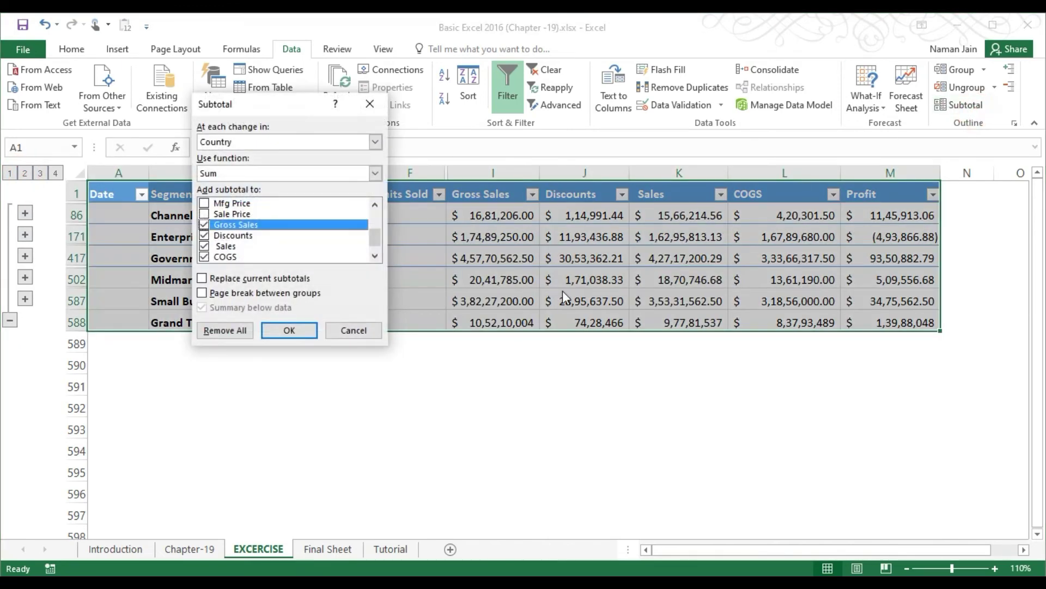
pyautogui.click(376, 142)
pyautogui.click(262, 188)
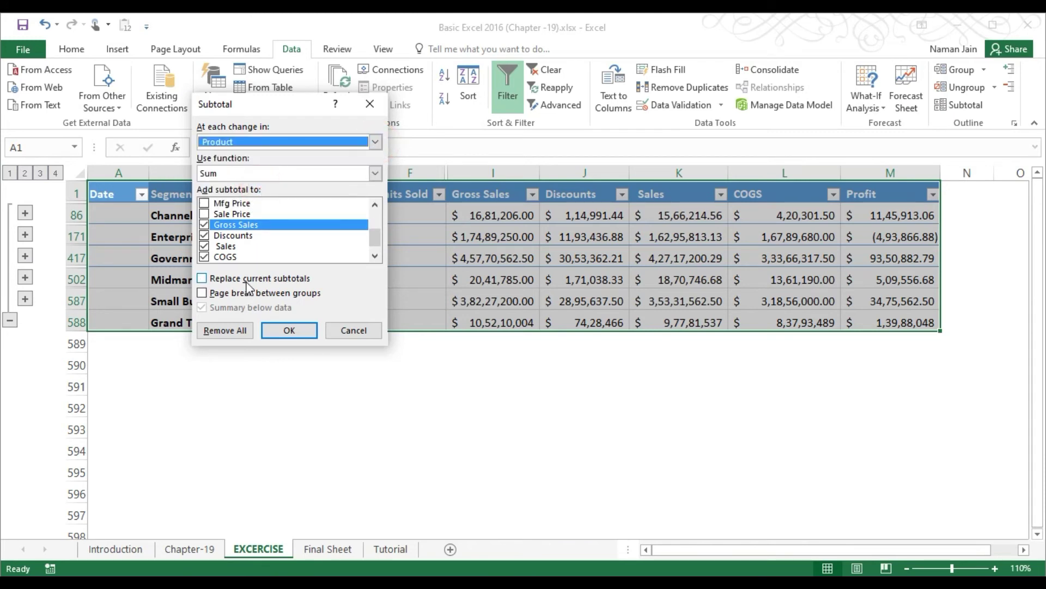
pyautogui.click(278, 330)
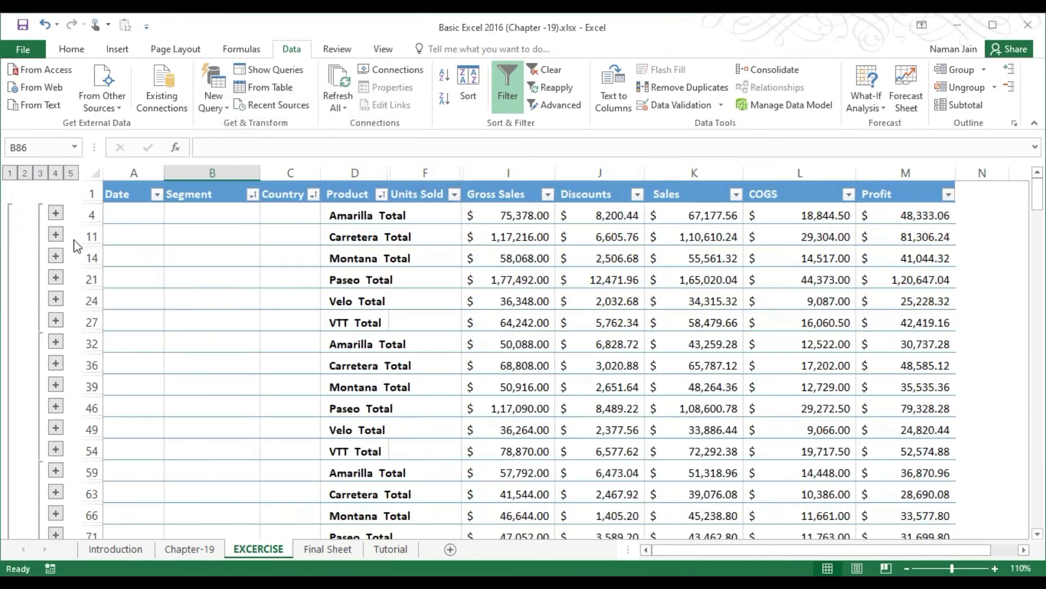
# Show the full detail level 5 and collapse the outline level by level down to the grand total
pyautogui.click(71, 173)
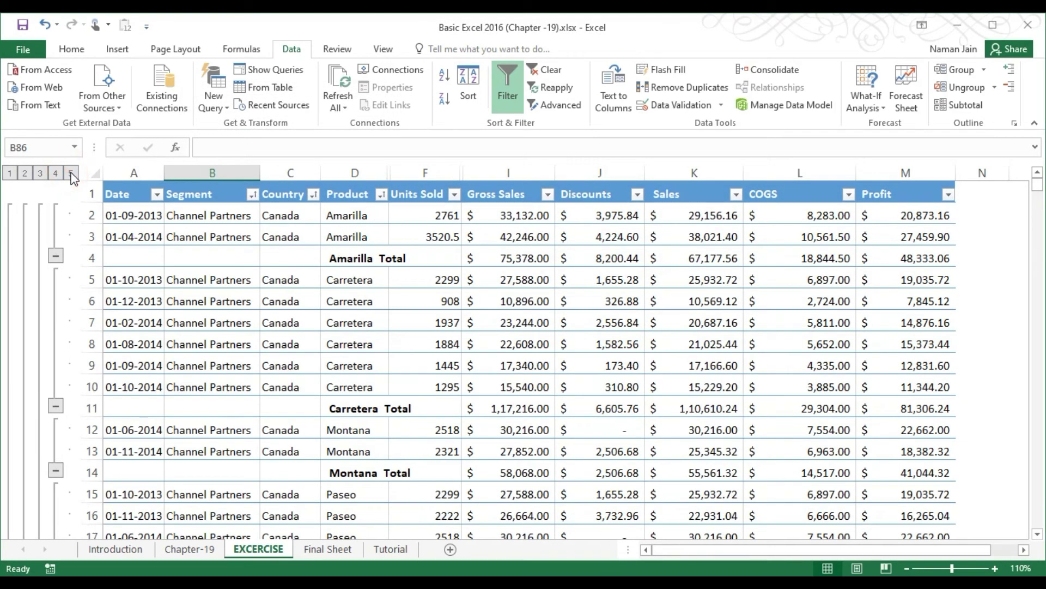
pyautogui.click(55, 173)
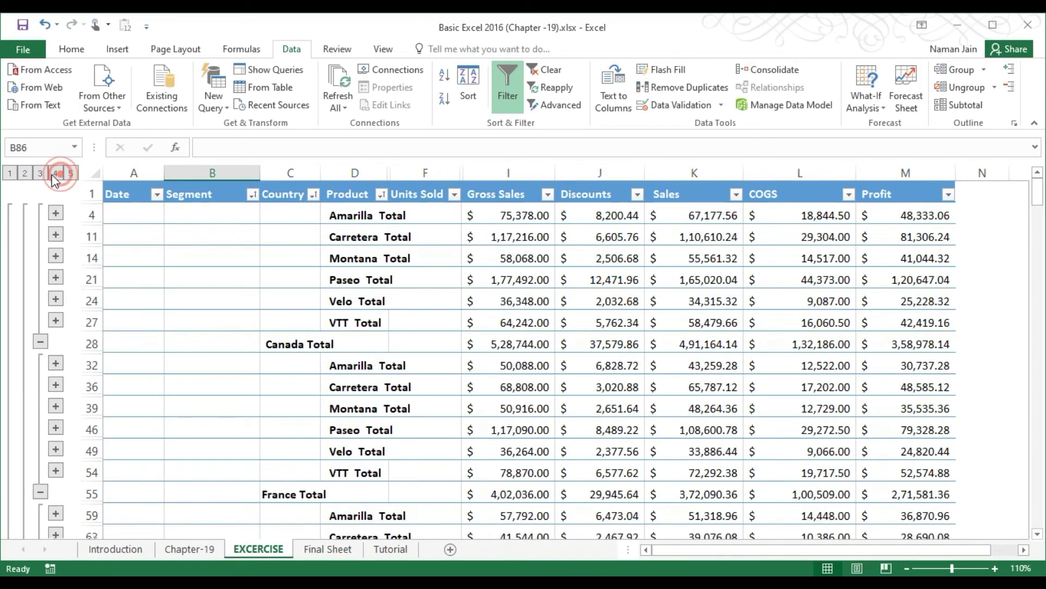
pyautogui.click(40, 173)
pyautogui.click(24, 173)
pyautogui.click(11, 173)
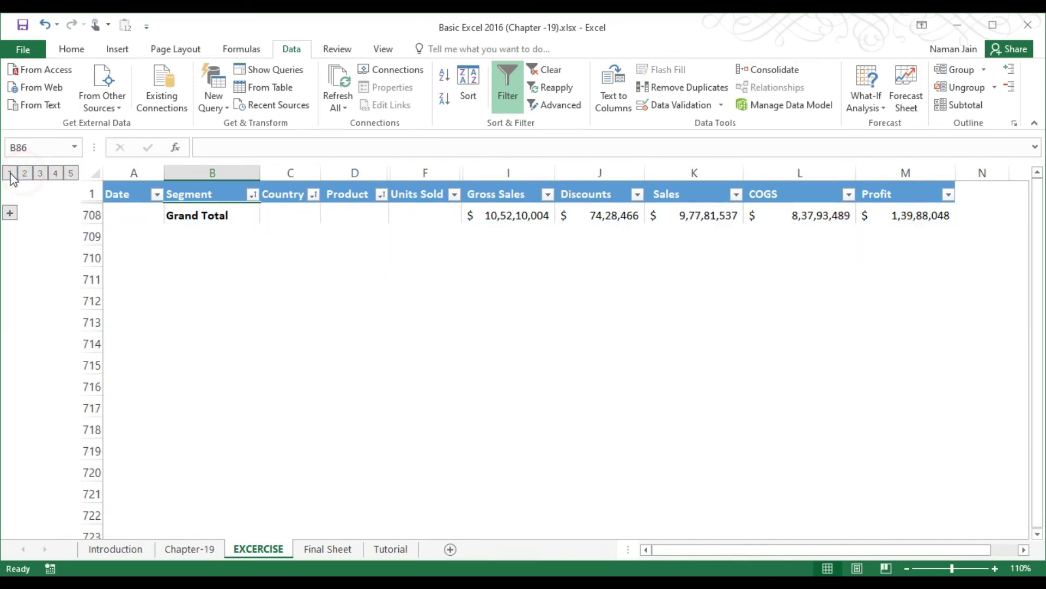
# Expand the outline through the segment, country and product totals levels, selecting the first total on each level
pyautogui.click(24, 173)
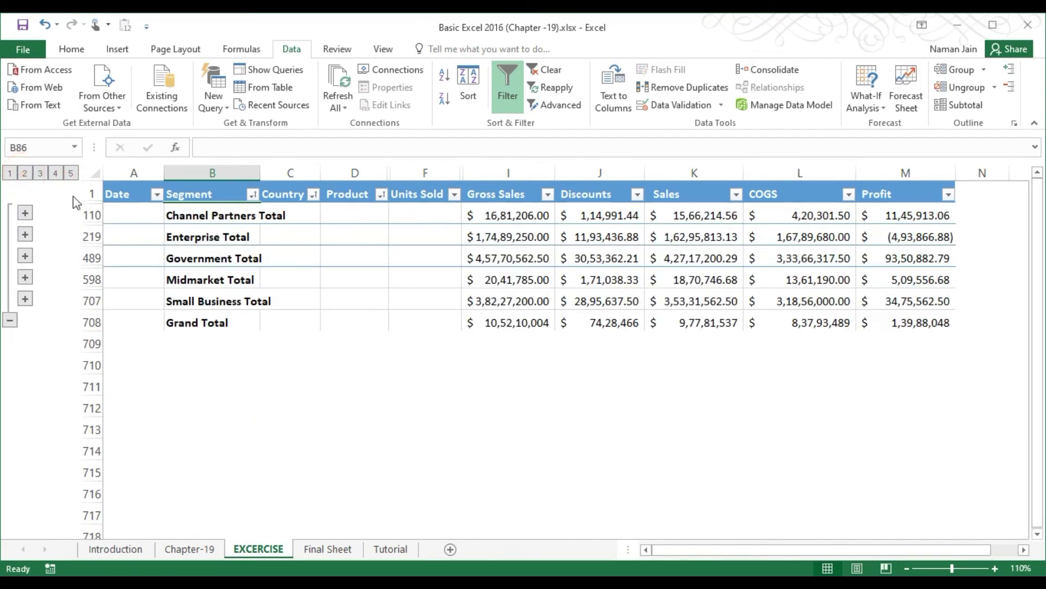
pyautogui.click(205, 216)
pyautogui.click(40, 173)
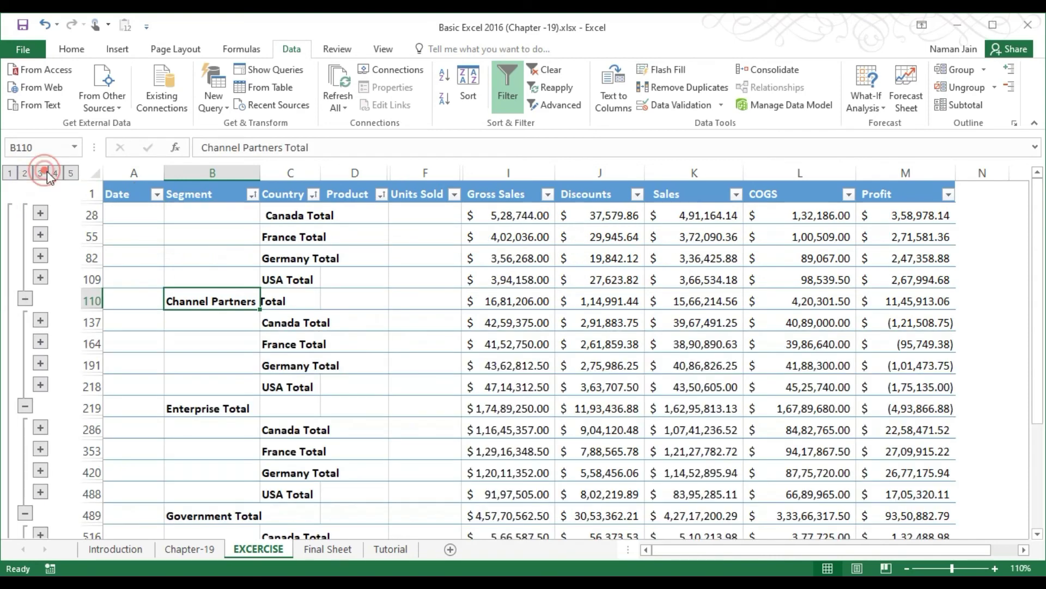
pyautogui.click(299, 215)
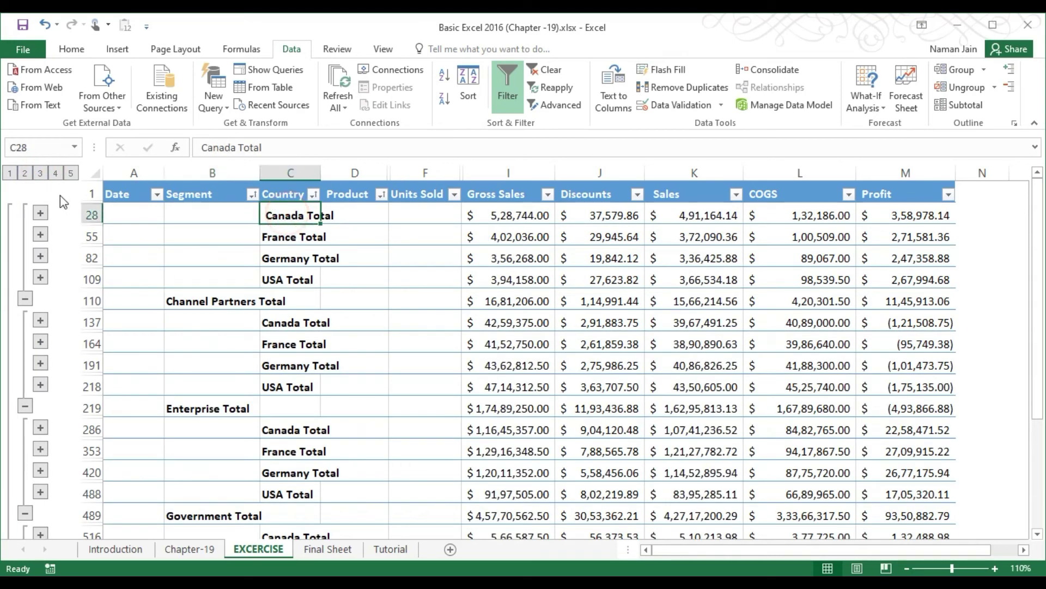
pyautogui.click(54, 173)
pyautogui.click(352, 212)
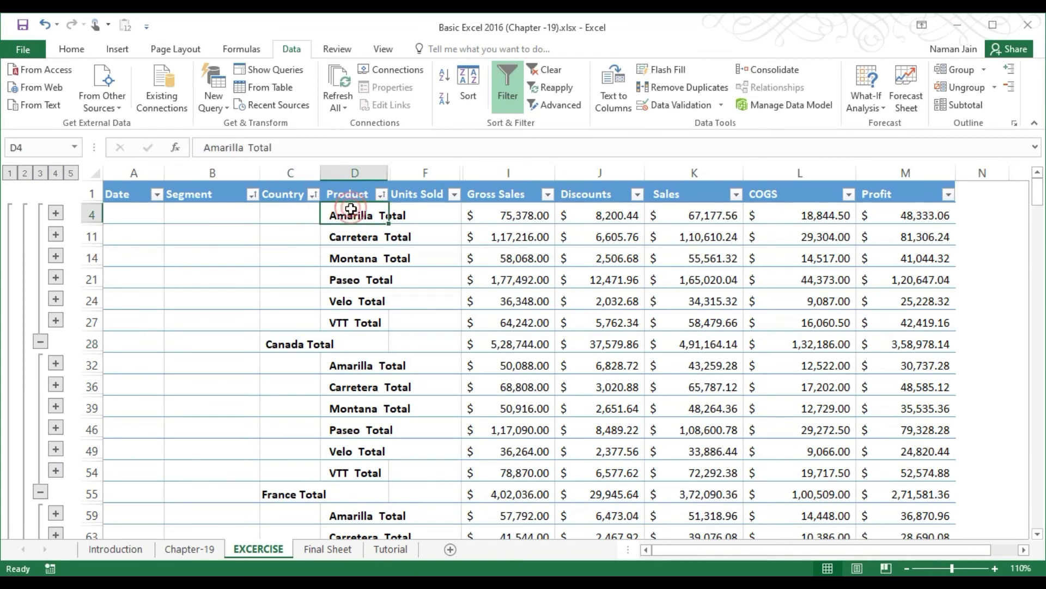
# Expand, collapse and re-expand the detail rows of the first Amarilla group in Canada
pyautogui.click(56, 213)
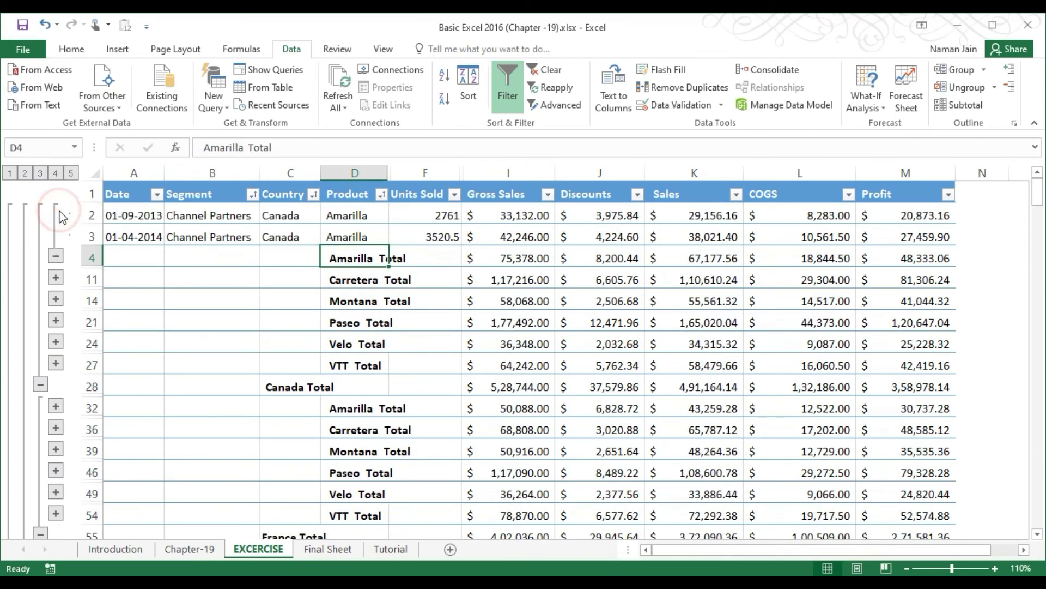
pyautogui.click(55, 255)
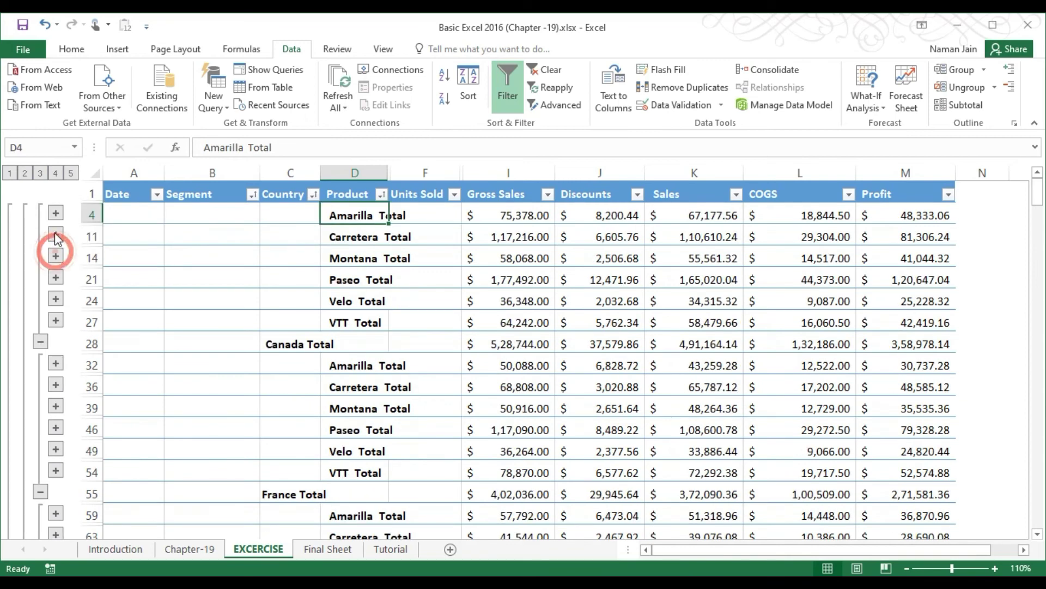
pyautogui.click(56, 214)
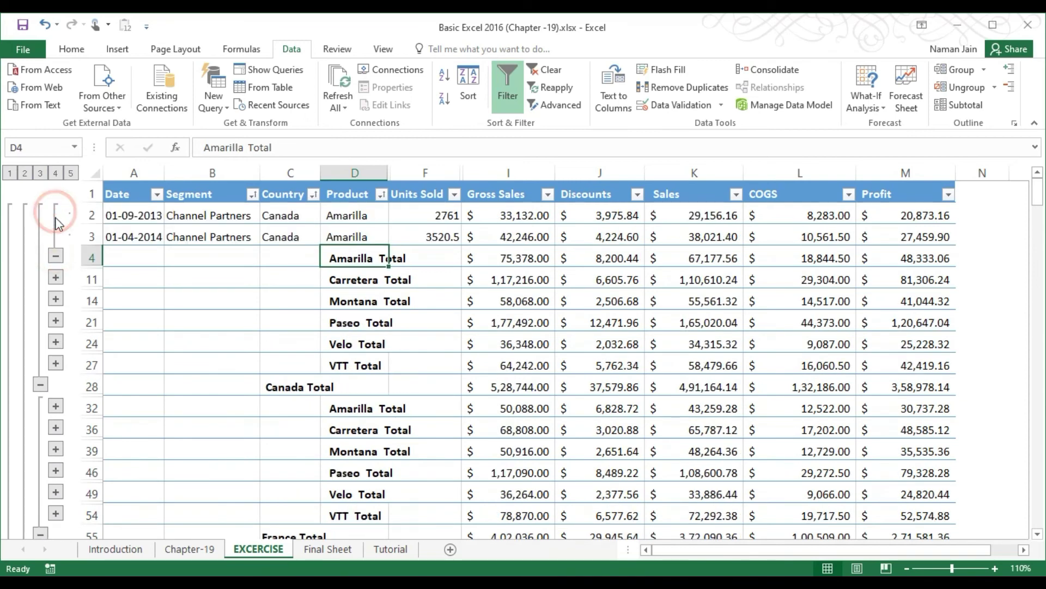
# Show all detail rows and go through the first Channel Partners records down to the Amarilla total
pyautogui.click(71, 173)
pyautogui.click(218, 235)
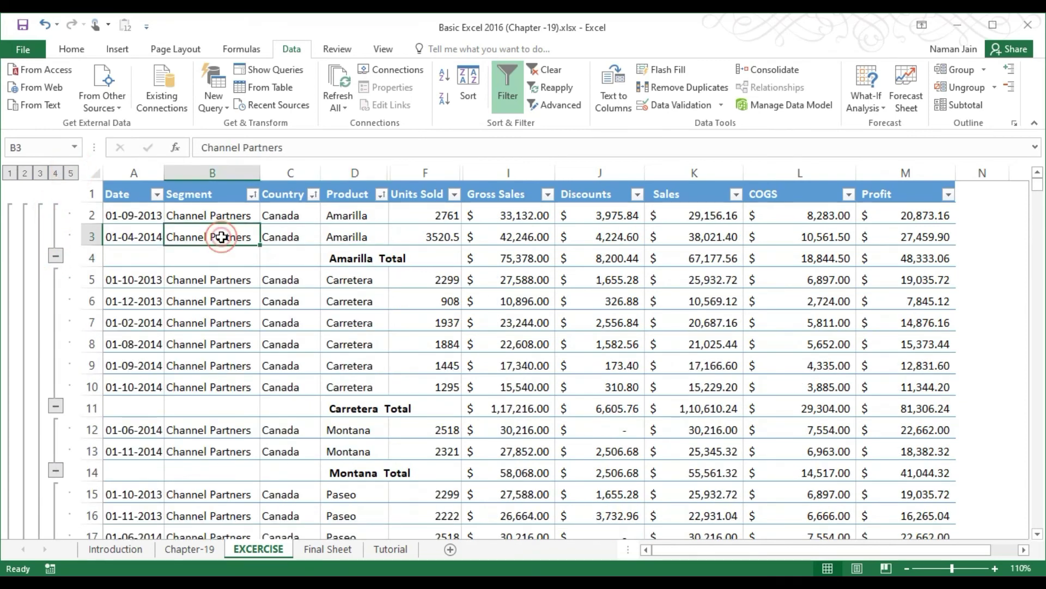
pyautogui.press('Up')
pyautogui.press('Up')
pyautogui.press('Down')
pyautogui.press('Down')
pyautogui.press('Down')
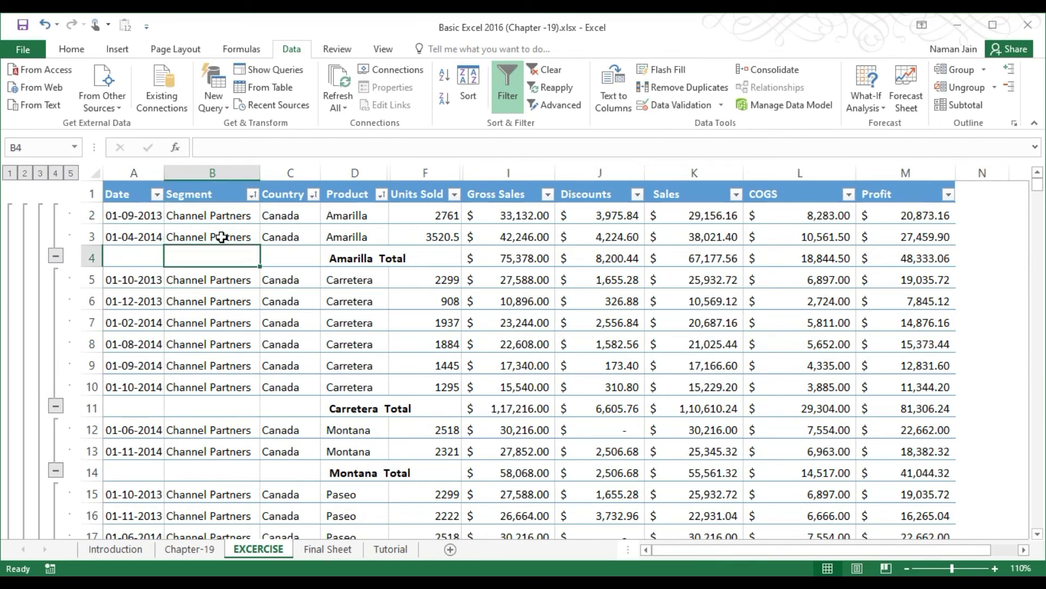
pyautogui.press('Right')
pyautogui.press('Right')
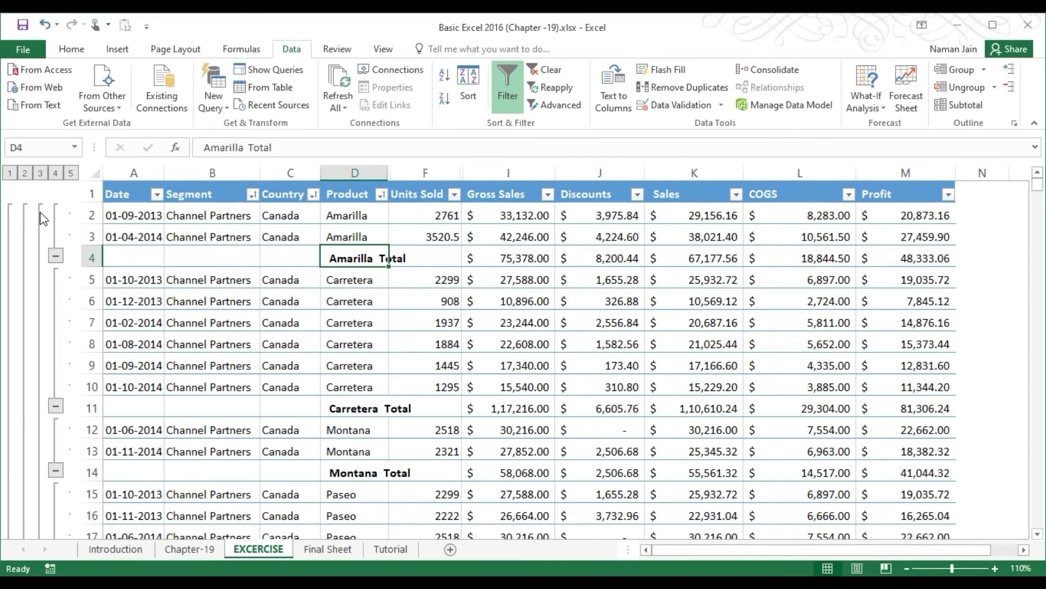
# Check the requested sales summaries on the Final Sheet and return to the EXCERCISE sheet
pyautogui.click(327, 552)
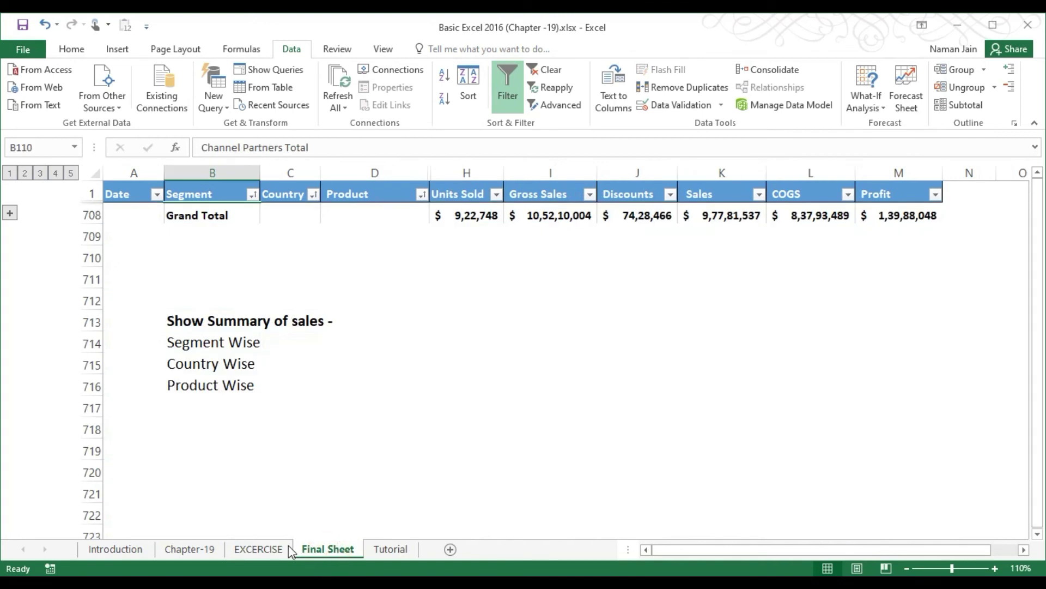
pyautogui.click(276, 550)
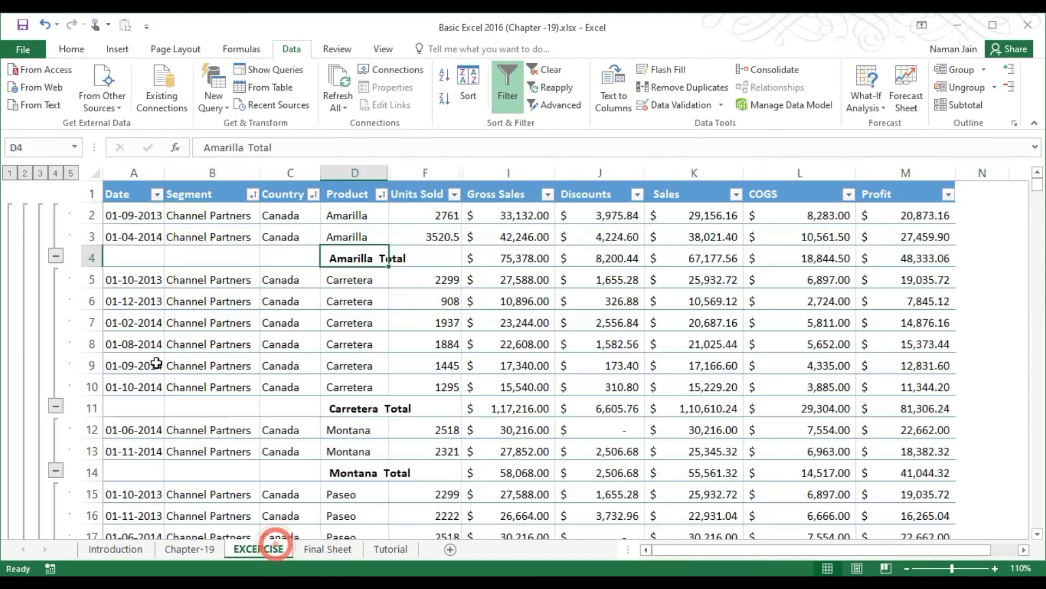
# Collapse the outline level by level down to the grand total, reopen the segment totals level and select the Channel Partners total
pyautogui.click(127, 218)
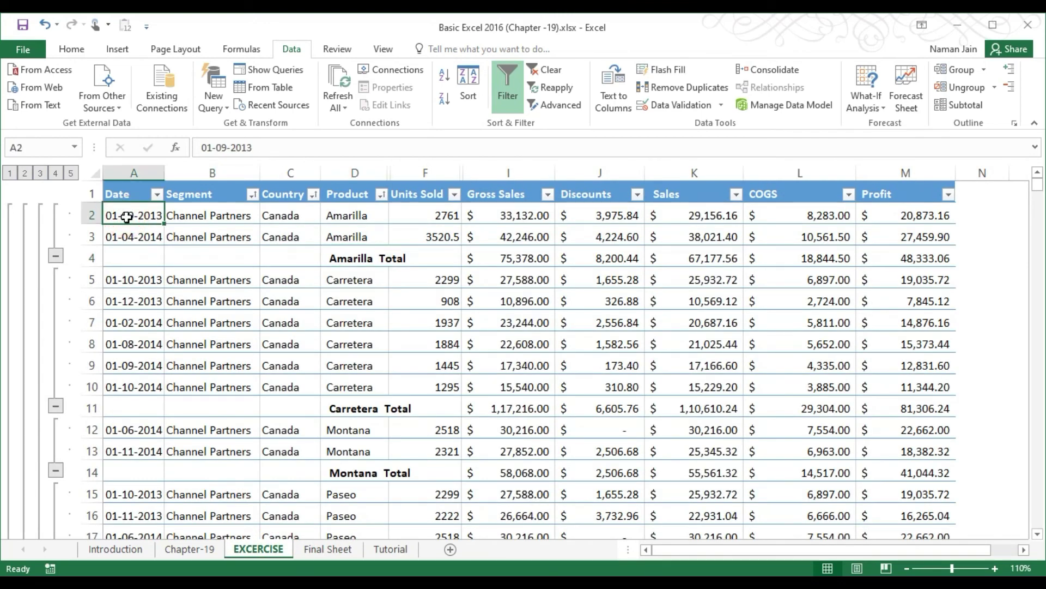
pyautogui.click(55, 172)
pyautogui.click(40, 172)
pyautogui.click(28, 172)
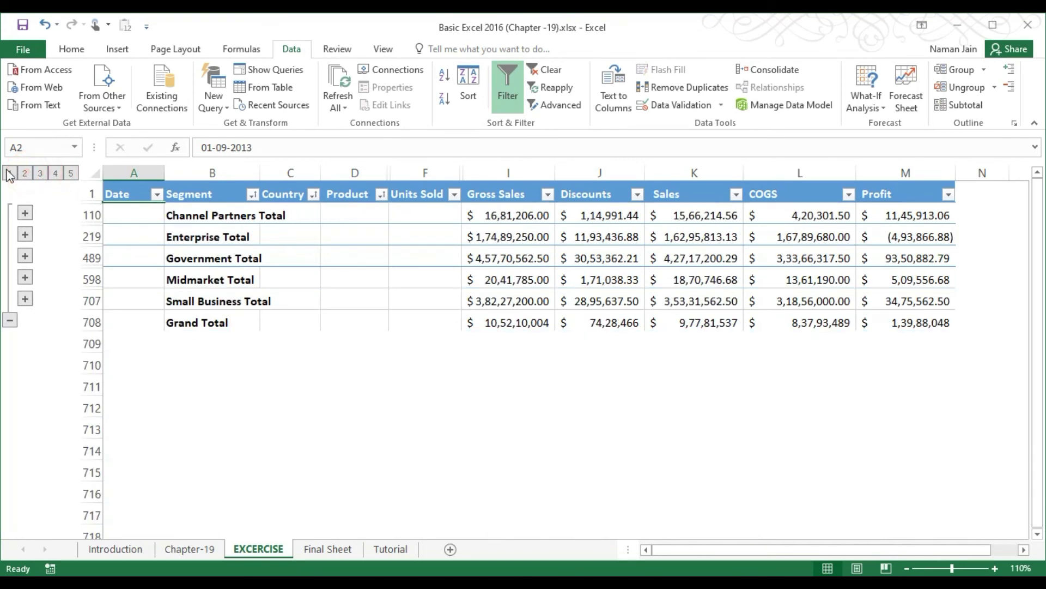
pyautogui.click(9, 172)
pyautogui.click(24, 173)
pyautogui.moveTo(1037, 202); pyautogui.dragTo(997, 107)
pyautogui.click(190, 217)
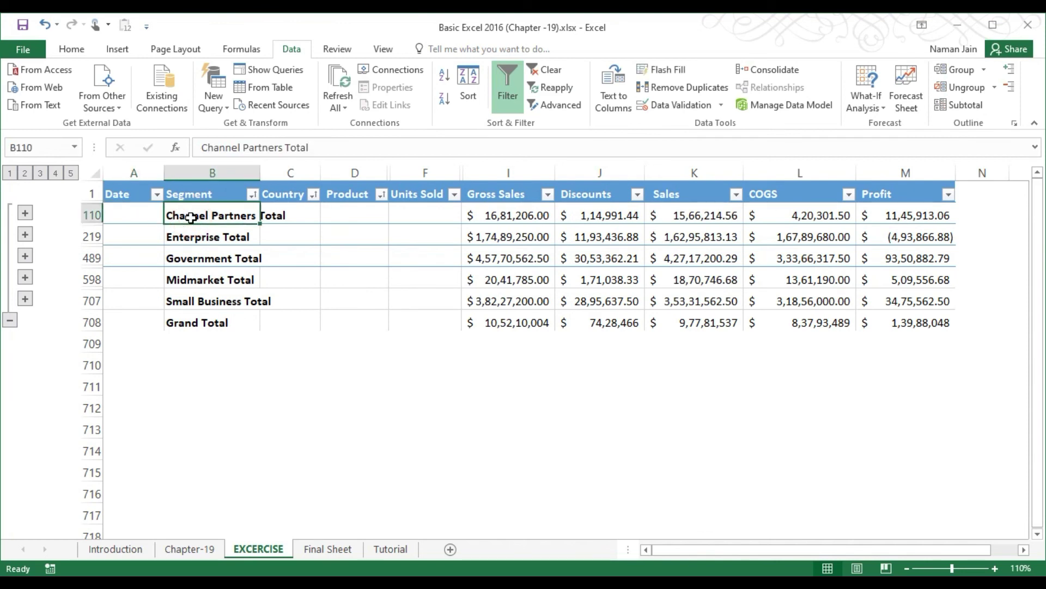
# Remove all subtotals from the sales data on the EXCERCISE sheet and select the Date header cell
pyautogui.click(141, 199)
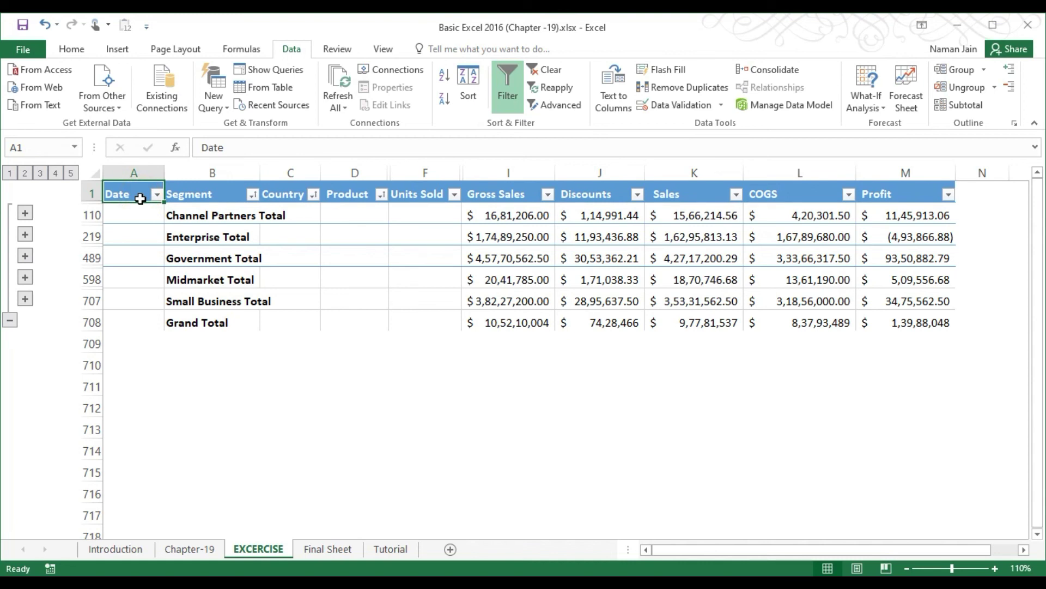
pyautogui.click(137, 236)
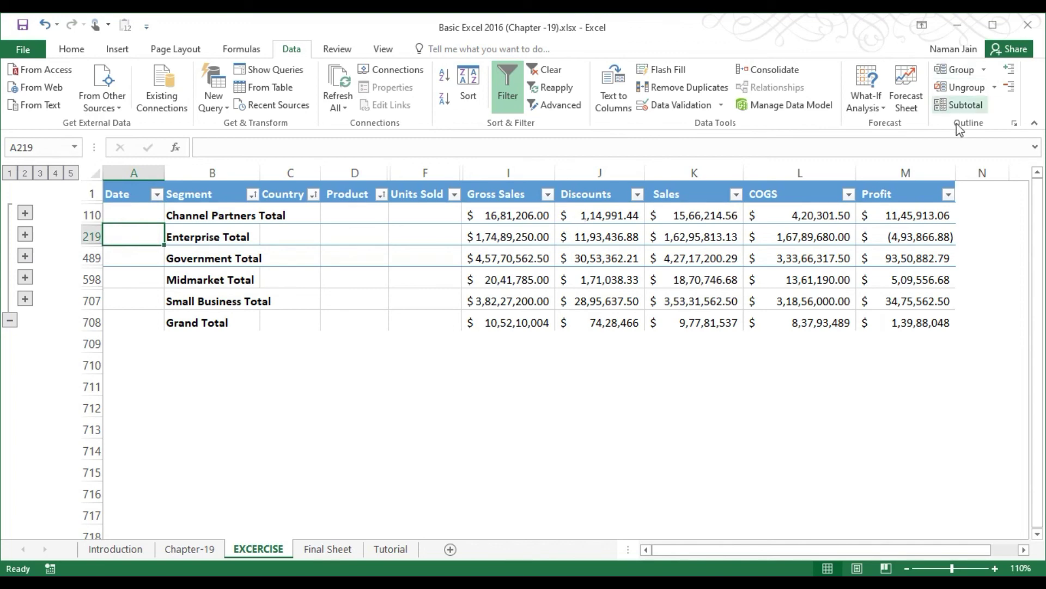
pyautogui.click(964, 104)
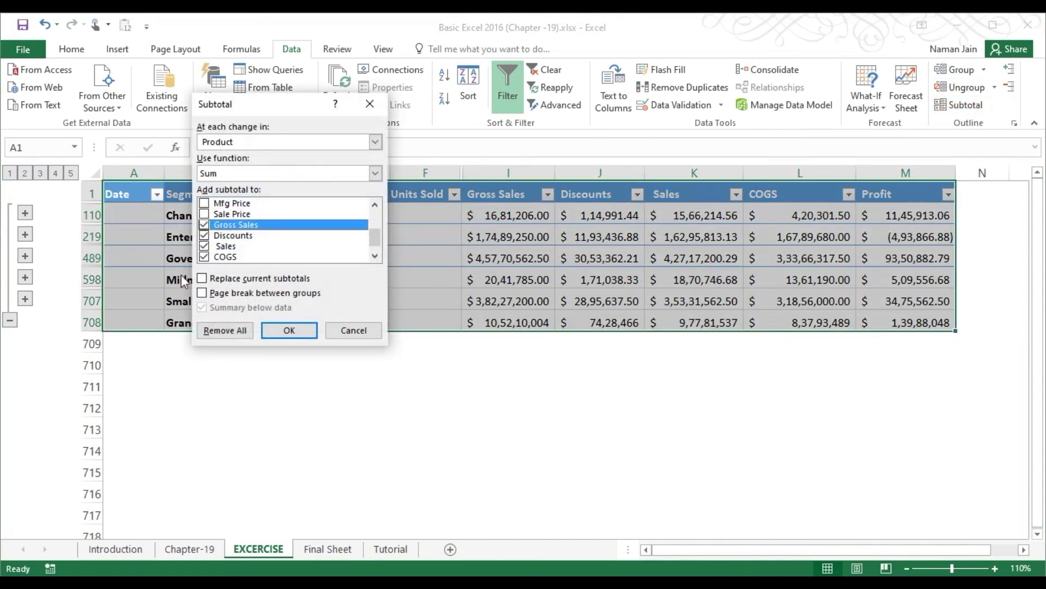
pyautogui.click(221, 333)
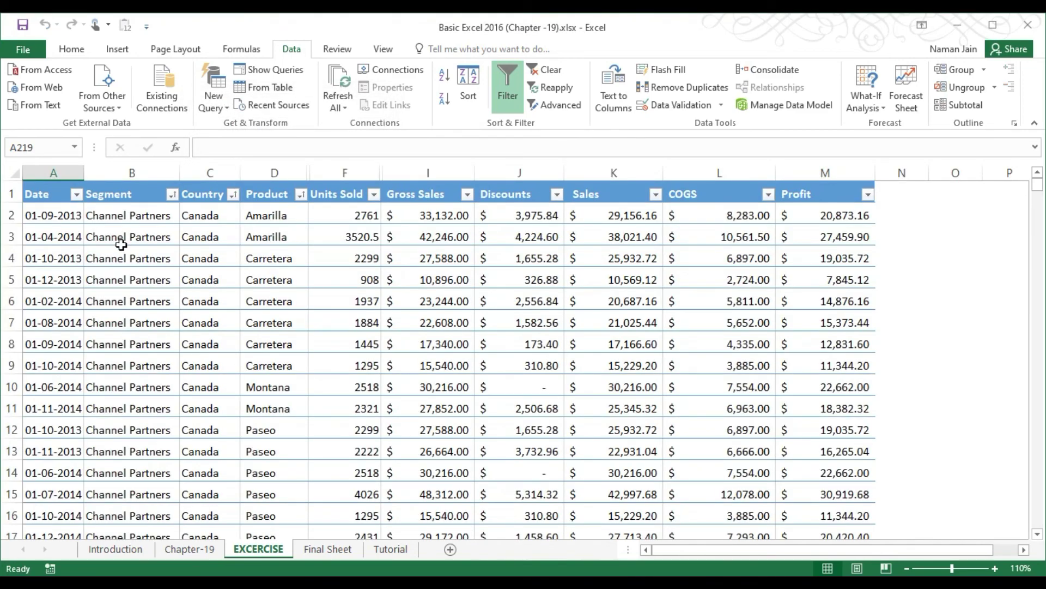
pyautogui.click(59, 201)
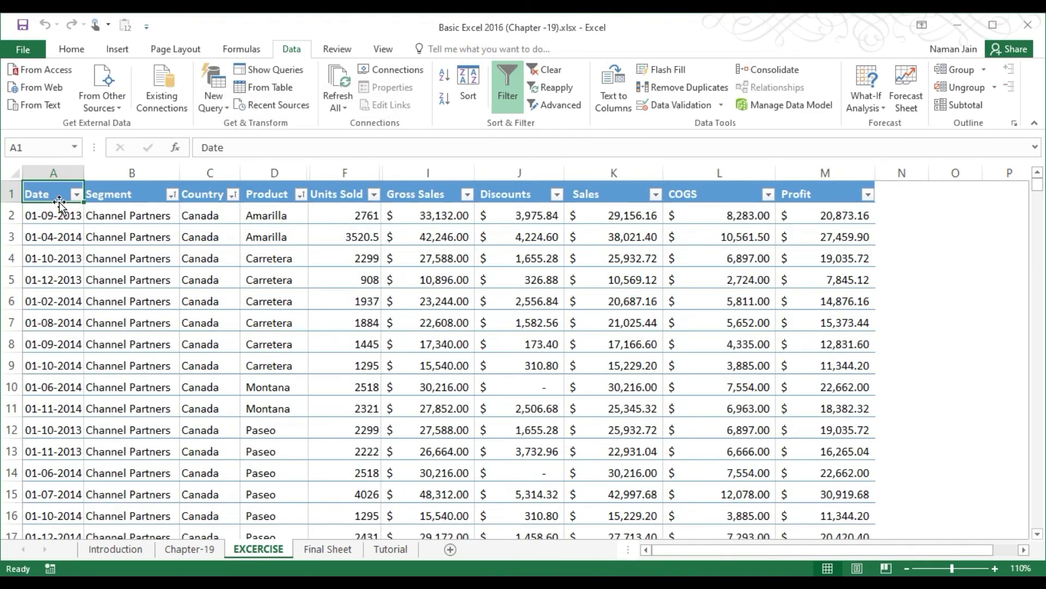